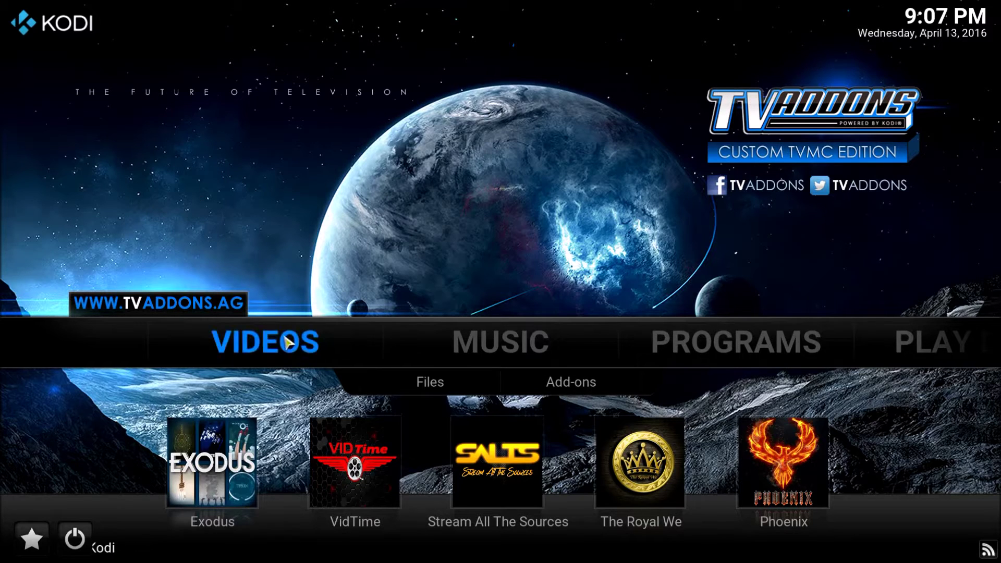
Open the system's file manager and start adding a new source
{"action": "scroll", "coordinate": [286, 348], "scroll_direction": "down", "scroll_amount": 4}
{"action": "mouse_move", "coordinate": [730, 359]}
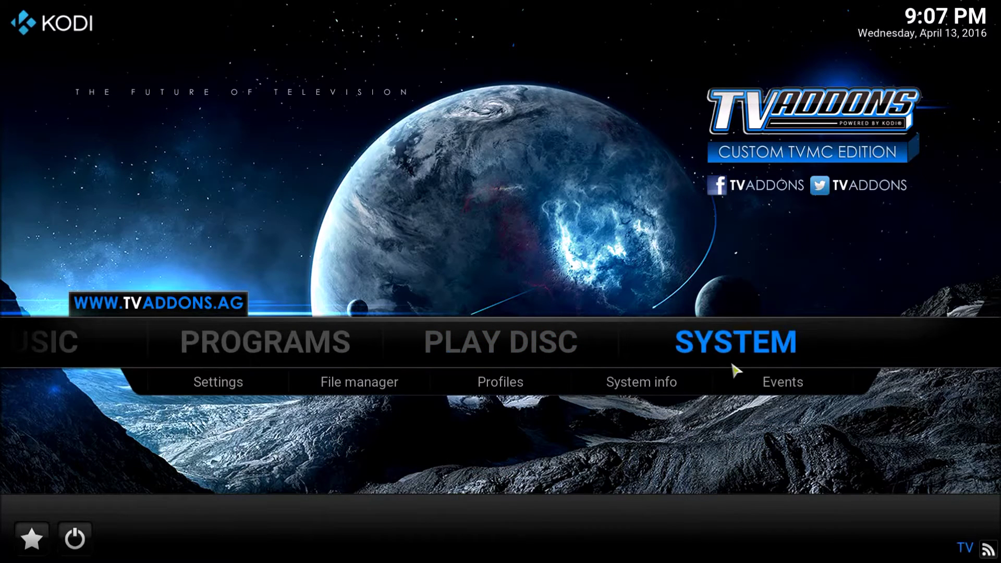
{"action": "left_click", "coordinate": [377, 391]}
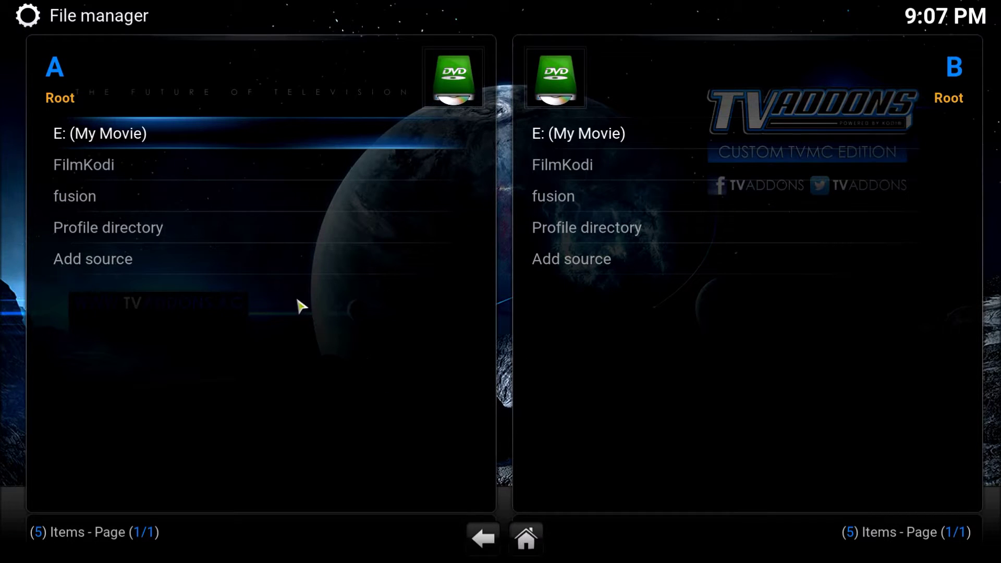
{"action": "left_click", "coordinate": [166, 267]}
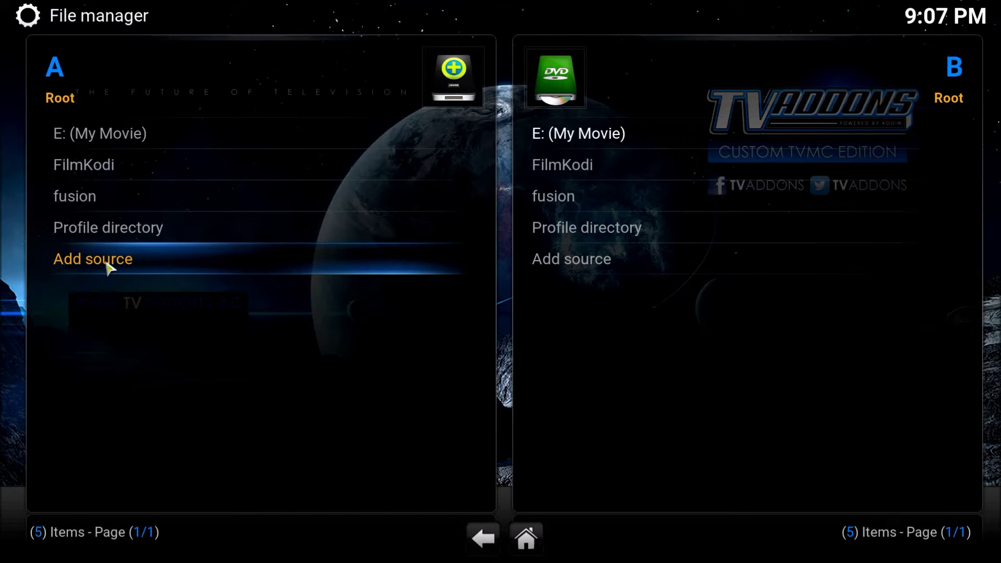
{"action": "left_click", "coordinate": [128, 264]}
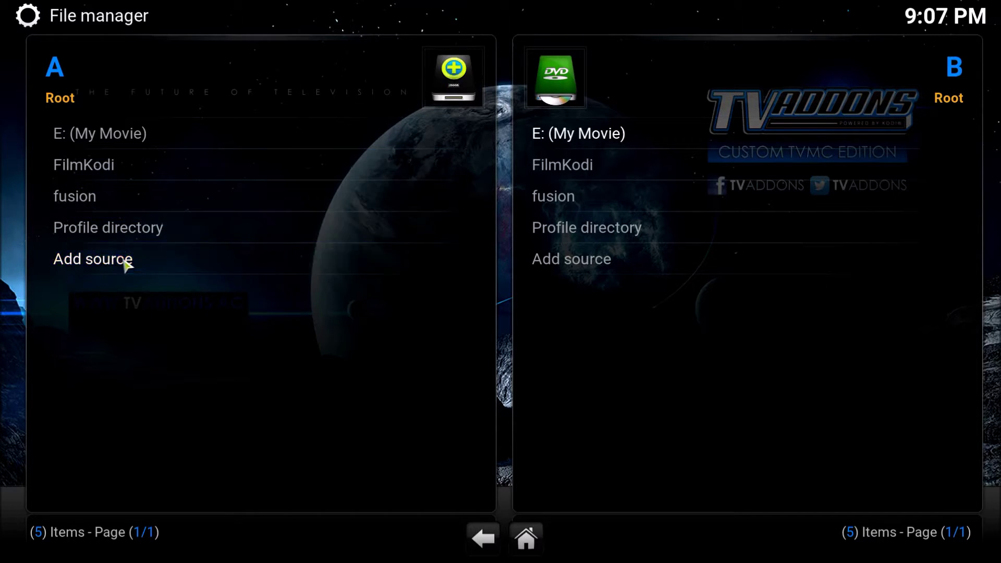
{"action": "left_click", "coordinate": [333, 187]}
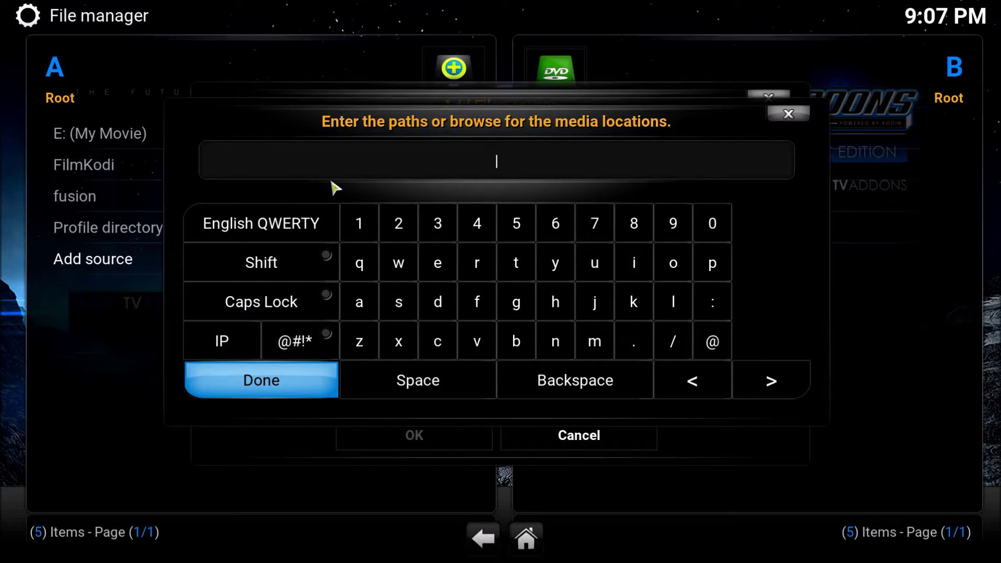
{"action": "type", "text": "htt"}
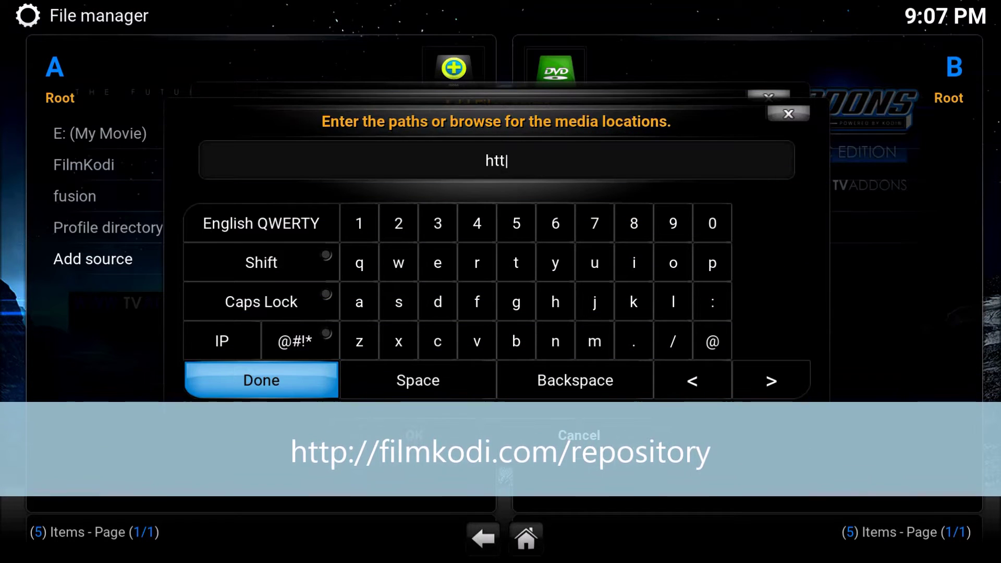
{"action": "type", "text": "p:"}
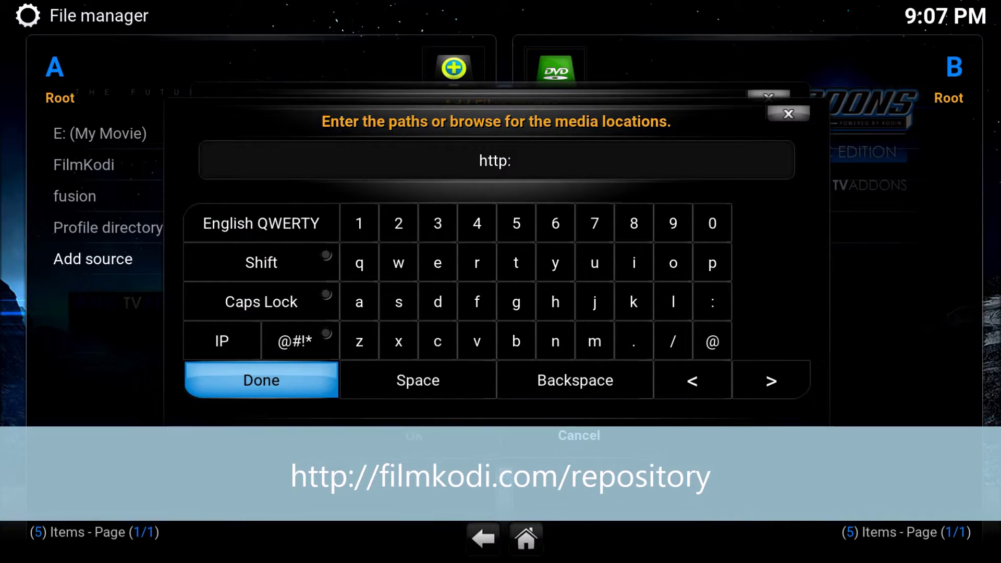
{"action": "type", "text": "//"}
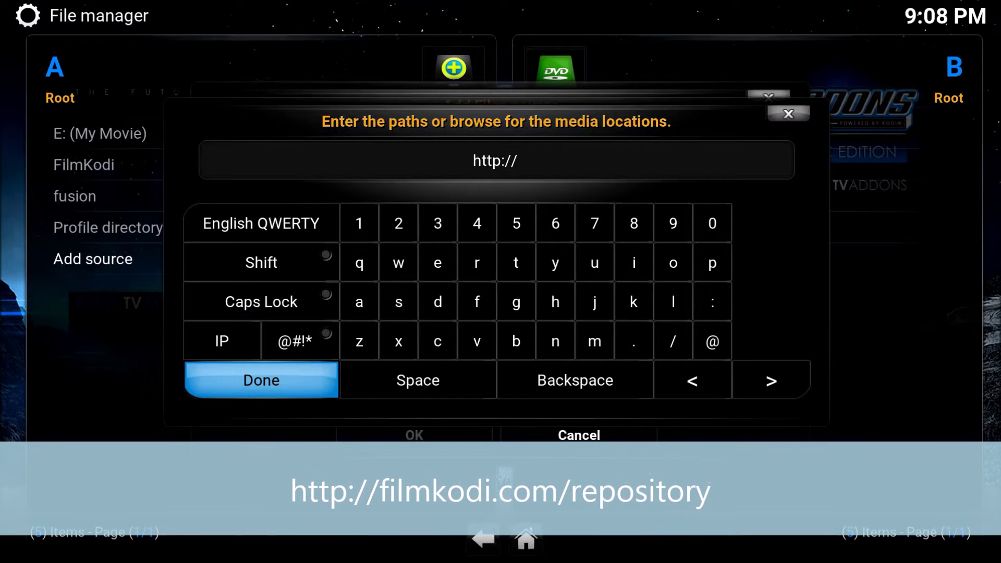
{"action": "type", "text": "film"}
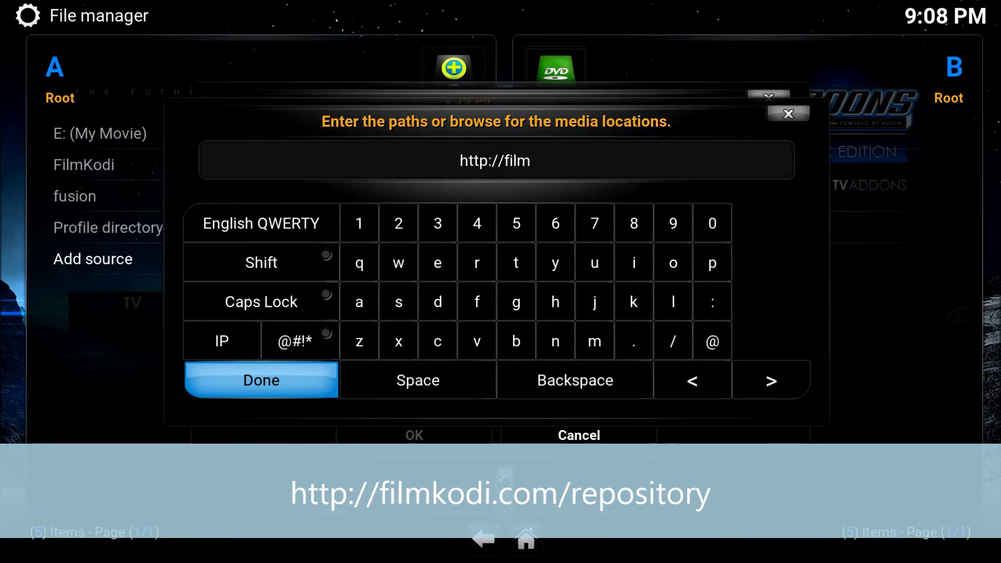
{"action": "type", "text": "koi"}
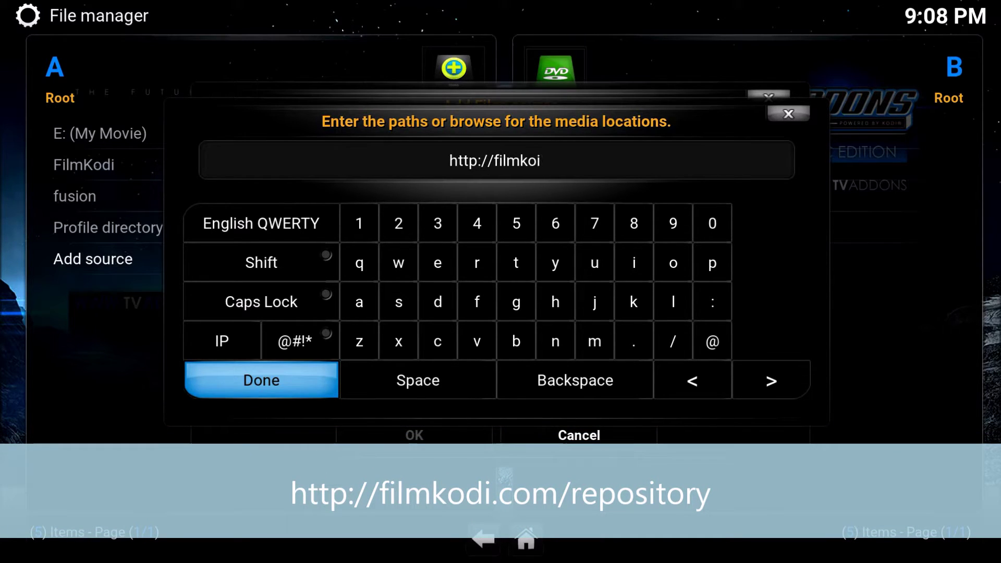
{"action": "key", "text": "BackSpace"}
{"action": "type", "text": "di."}
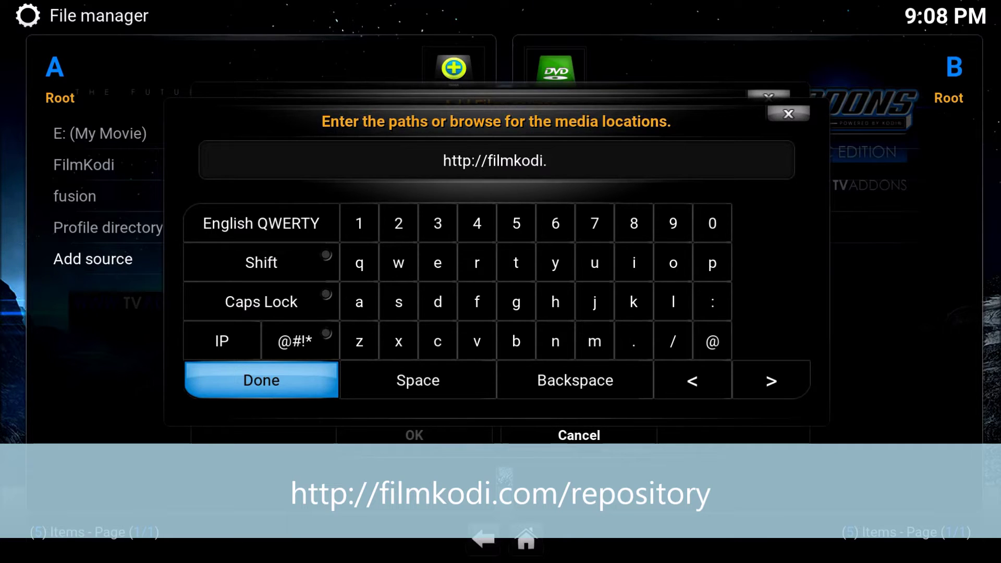
{"action": "type", "text": "co"}
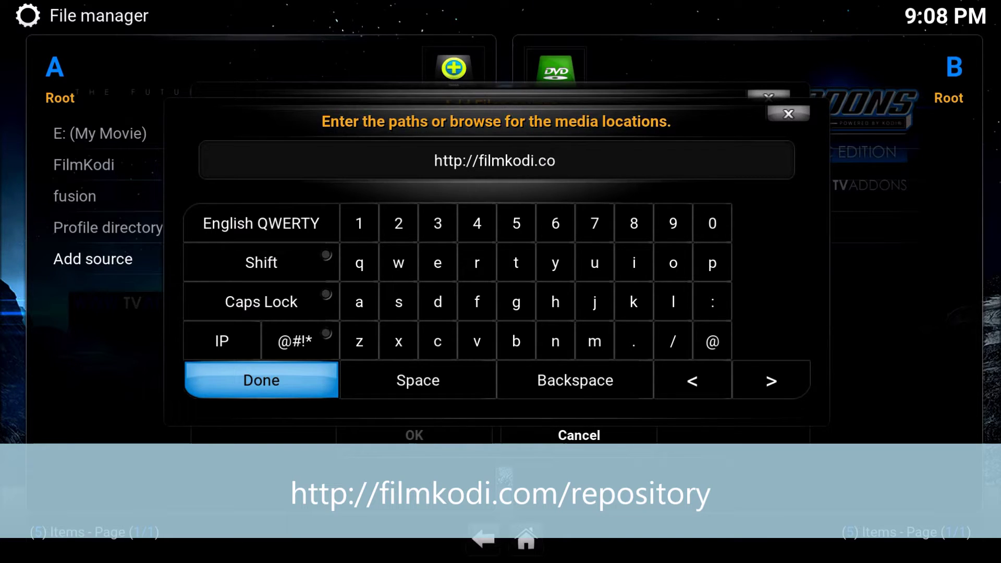
{"action": "type", "text": "m/"}
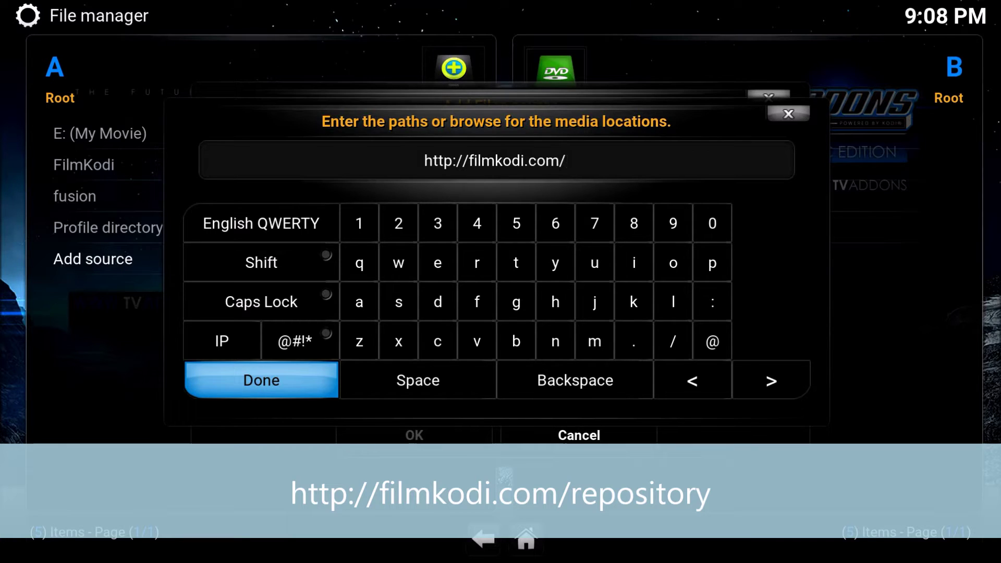
{"action": "type", "text": "reposito"}
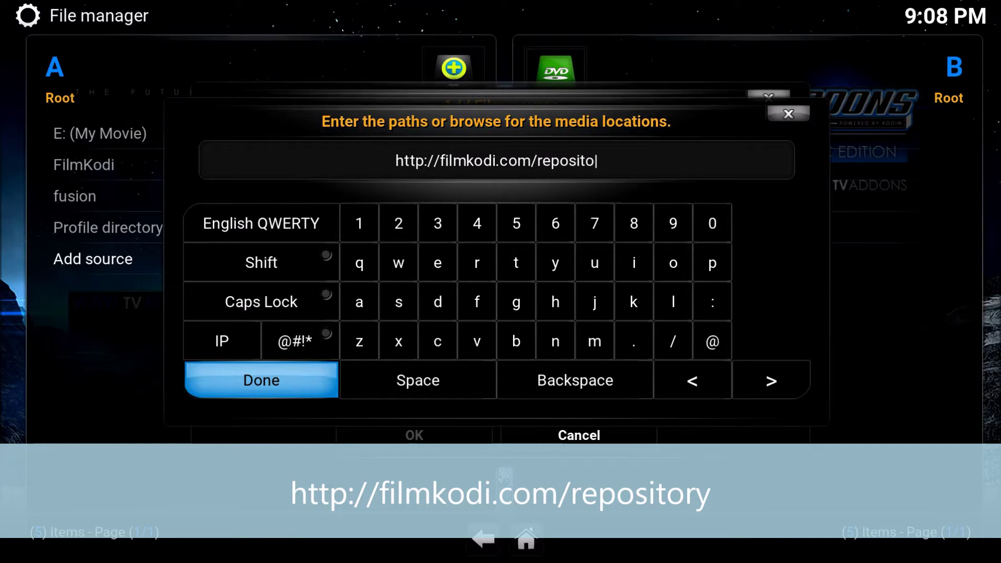
{"action": "type", "text": "ry"}
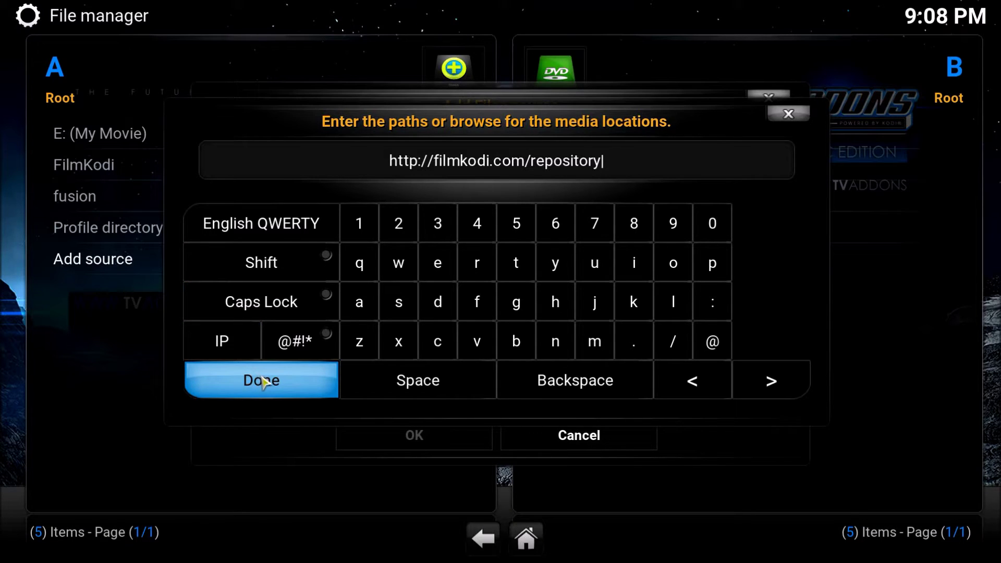
{"action": "left_click", "coordinate": [262, 381]}
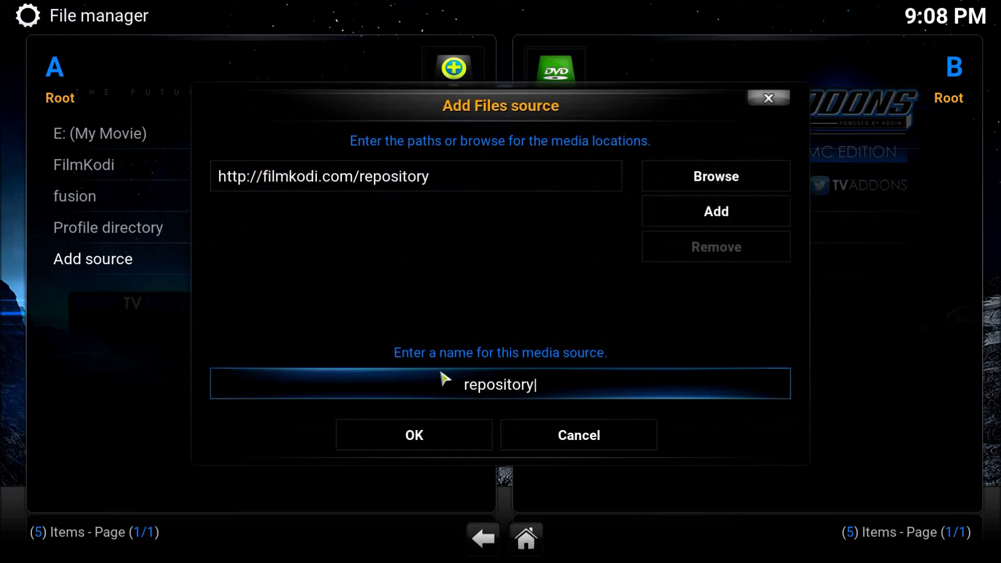
Replace the media source's name with FilmKodi and dismiss the source dialog without saving it
{"action": "left_click", "coordinate": [545, 384]}
{"action": "key", "text": "BackSpace"}
{"action": "key", "text": "BackSpace"}
{"action": "key", "text": "BackSpace"}
{"action": "key", "text": "BackSpace"}
{"action": "key", "text": "BackSpace"}
{"action": "key", "text": "BackSpace"}
{"action": "key", "text": "BackSpace"}
{"action": "key", "text": "BackSpace"}
{"action": "key", "text": "BackSpace"}
{"action": "key", "text": "BackSpace"}
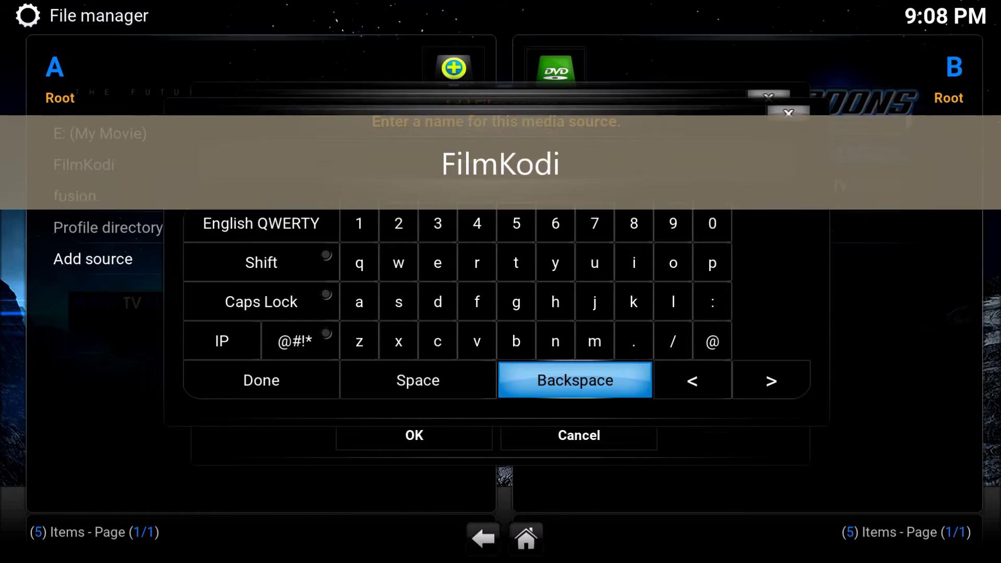
{"action": "type", "text": "Fil"}
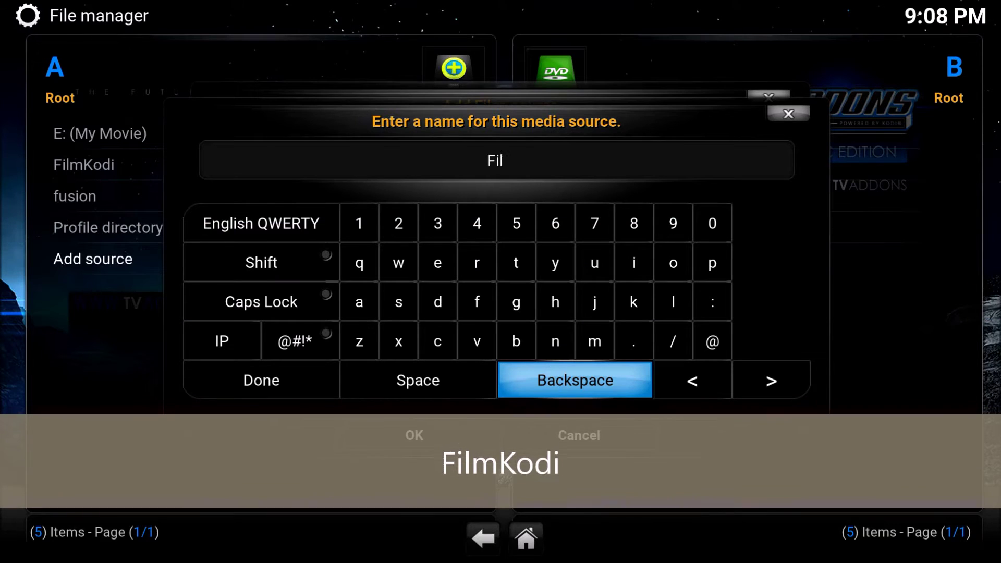
{"action": "type", "text": "mKodi"}
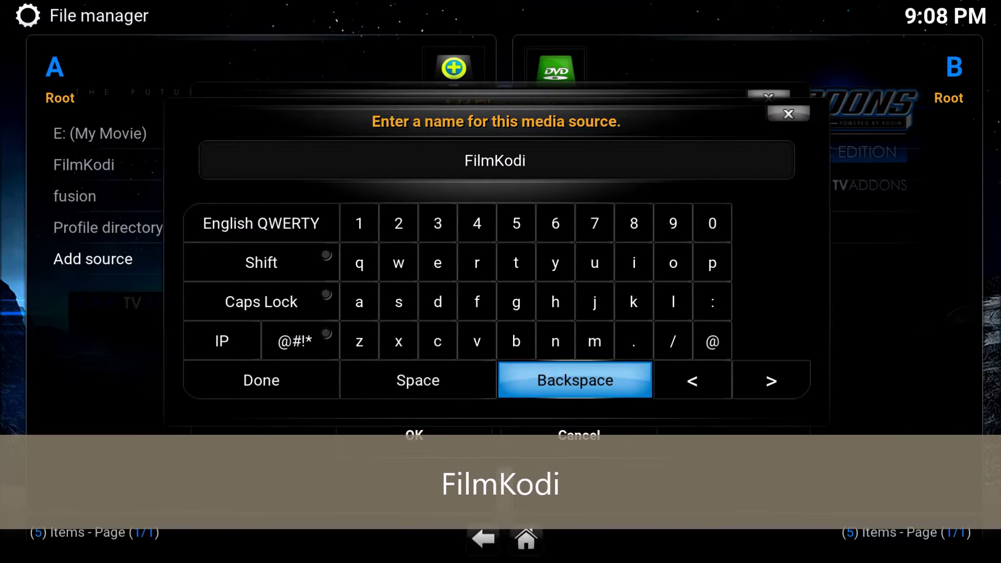
{"action": "left_click", "coordinate": [286, 393]}
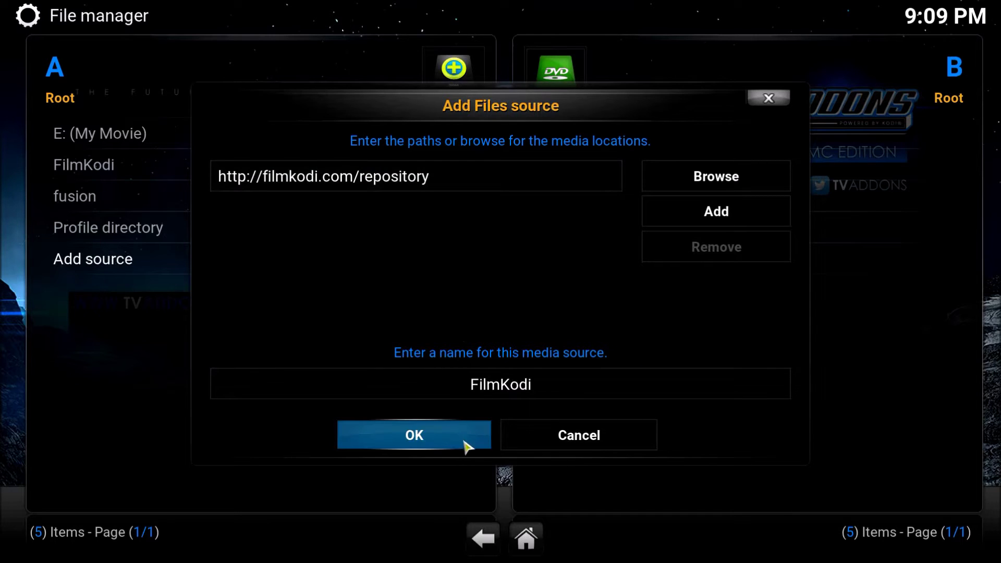
{"action": "left_click", "coordinate": [520, 432]}
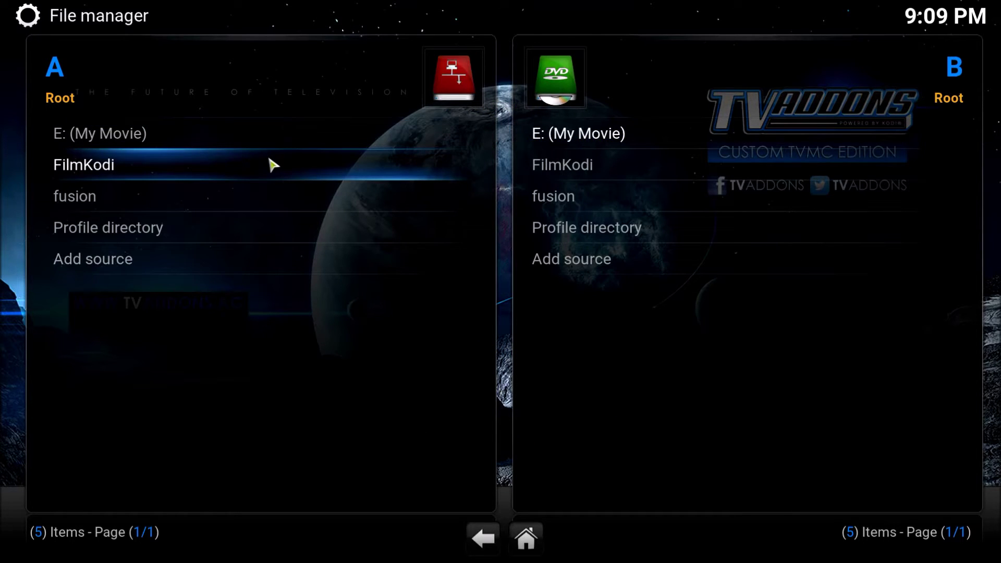
From the system's add-on settings, install repository.filmkodi.com.zip as a zip file from the FilmKodi source
{"action": "left_click", "coordinate": [531, 543]}
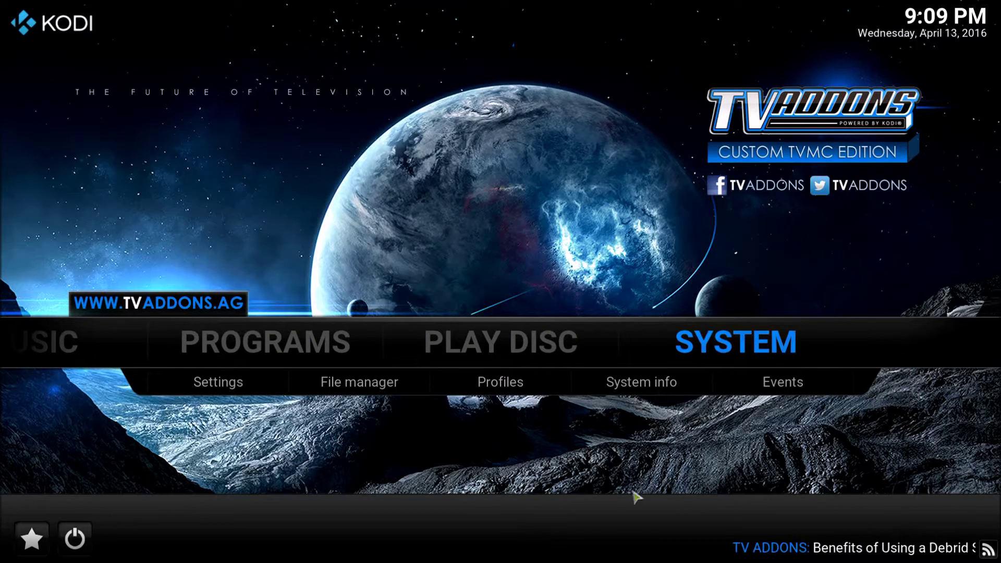
{"action": "left_click", "coordinate": [730, 348]}
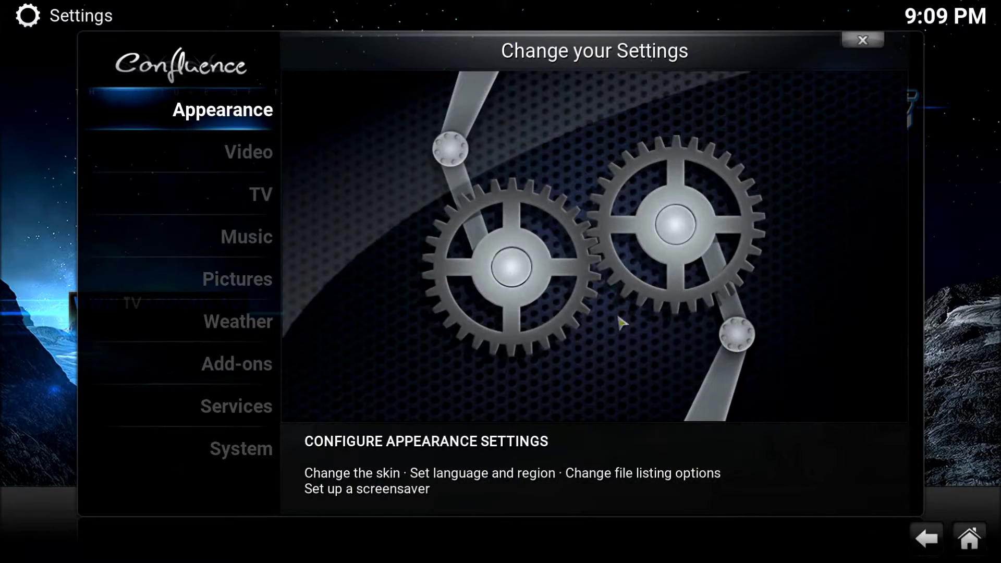
{"action": "left_click", "coordinate": [259, 377]}
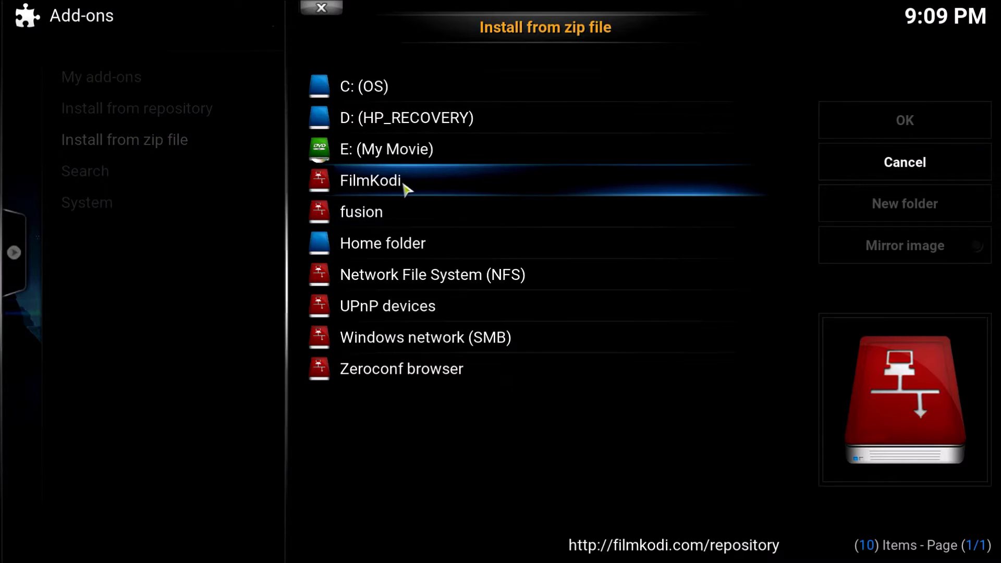
{"action": "left_click", "coordinate": [413, 188]}
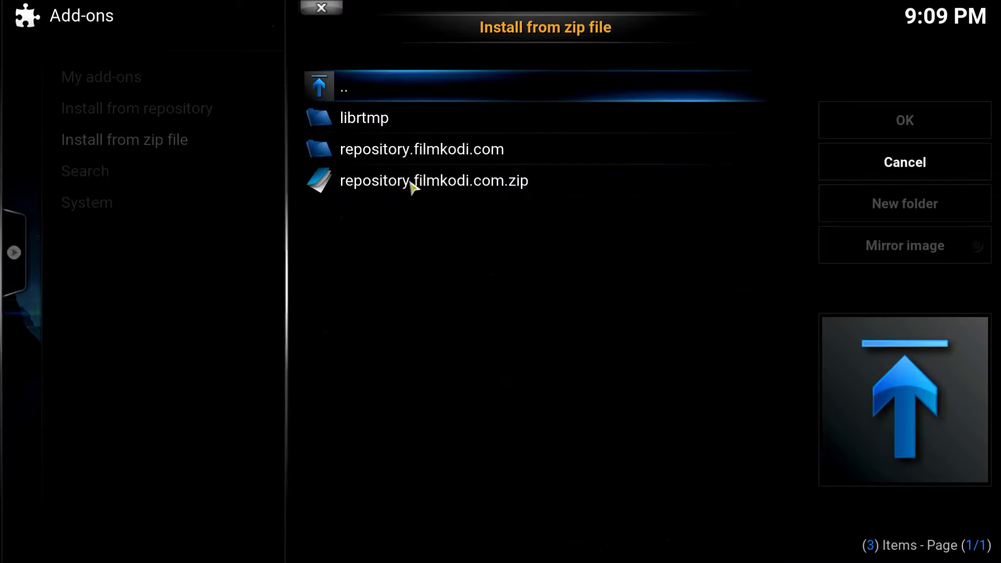
{"action": "left_click", "coordinate": [453, 189]}
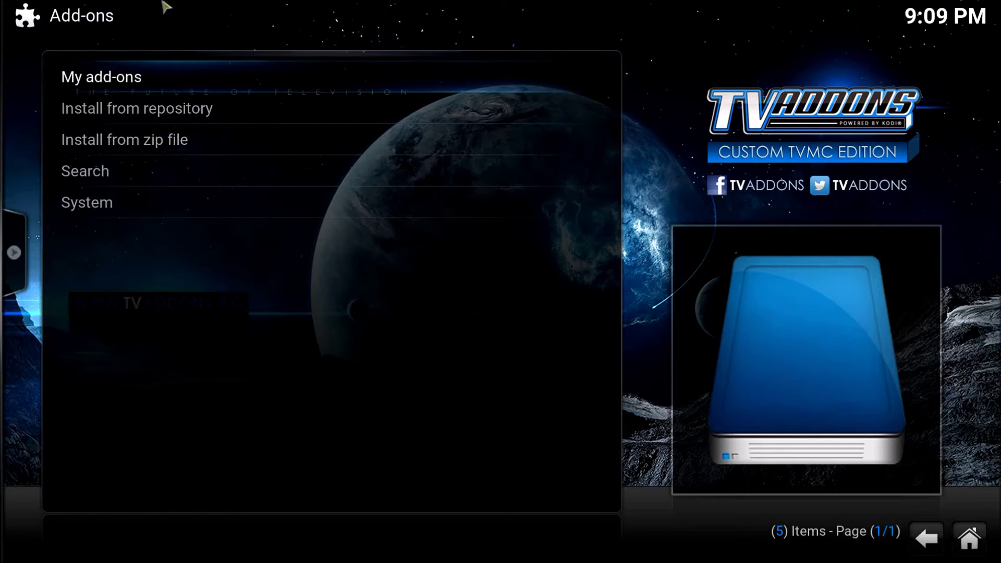
Install the Specto - ... Fork video add-on from the Filmkodi.com repository - MRKNOW
{"action": "left_click", "coordinate": [257, 112]}
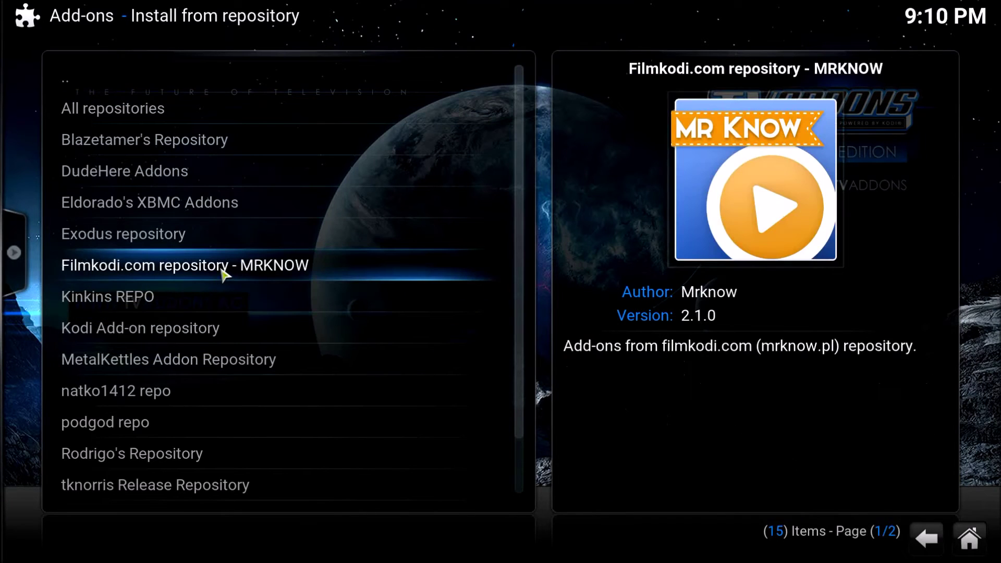
{"action": "left_click", "coordinate": [259, 272]}
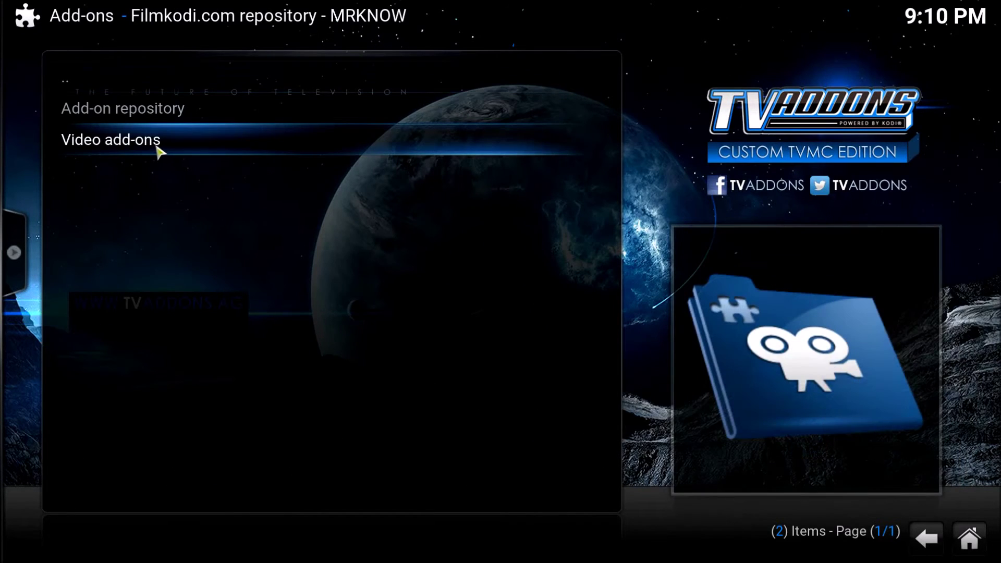
{"action": "left_click", "coordinate": [159, 150]}
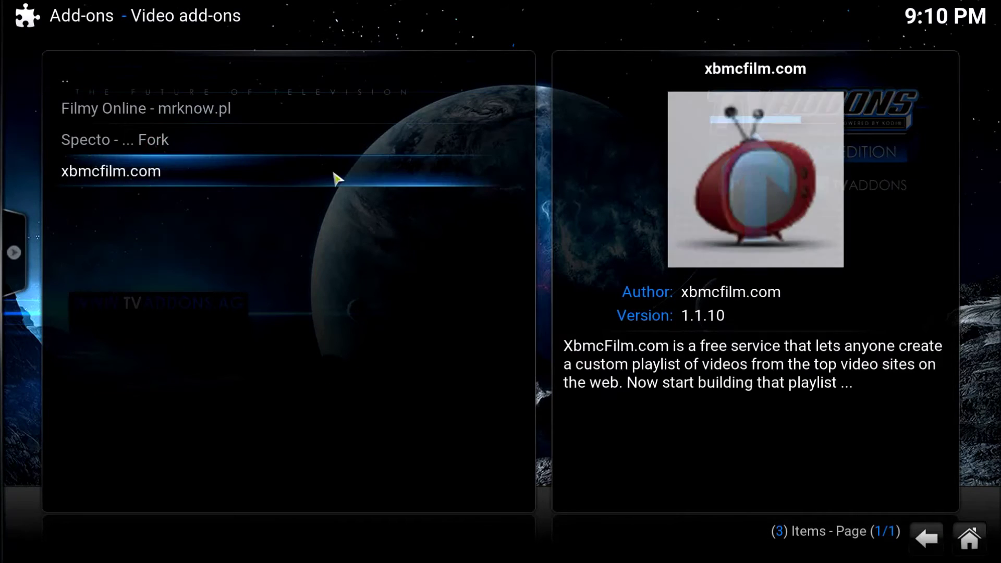
{"action": "left_click", "coordinate": [230, 151]}
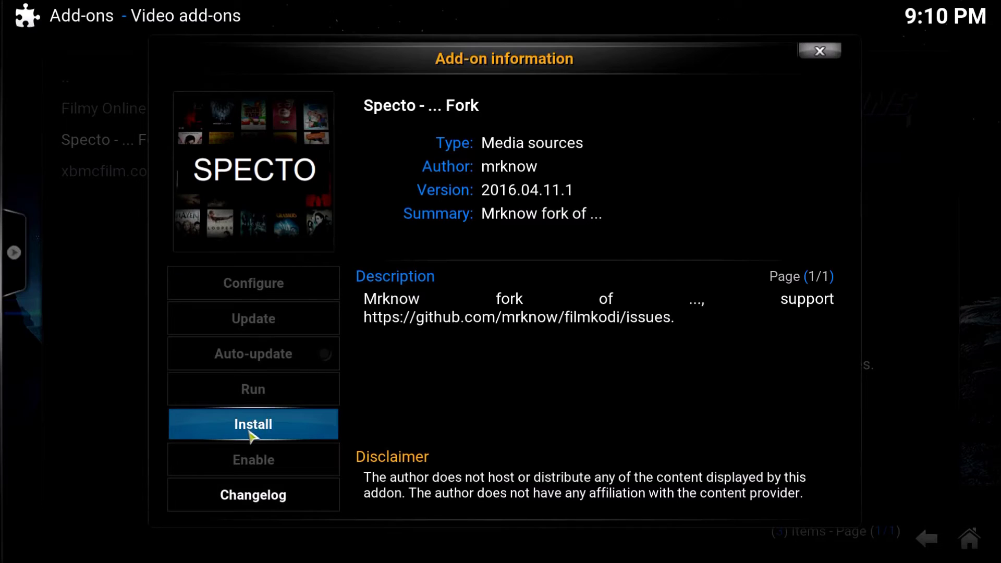
{"action": "left_click", "coordinate": [251, 436]}
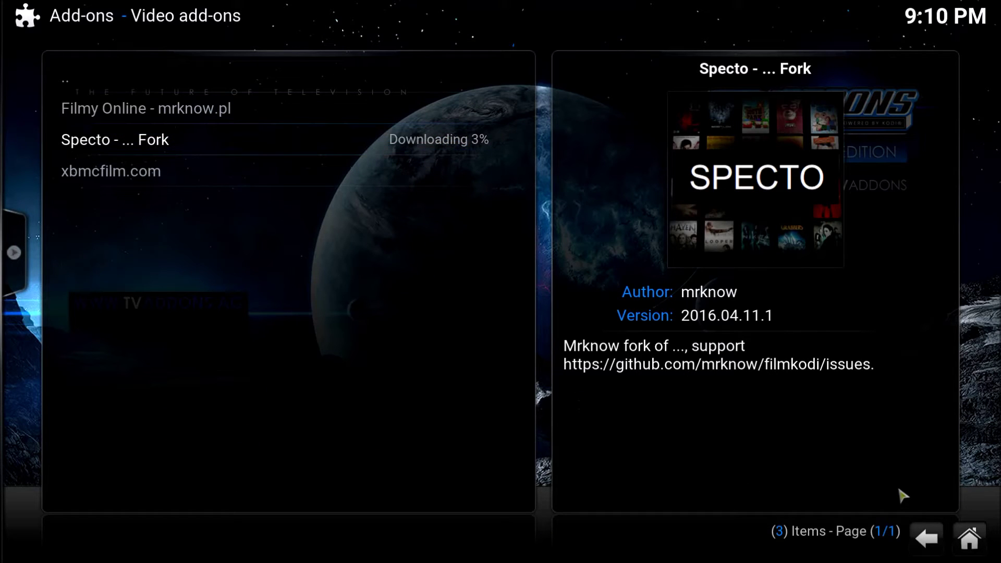
Return to the home screen and open the list of installed video add-ons
{"action": "left_click", "coordinate": [939, 542]}
{"action": "left_click", "coordinate": [938, 543]}
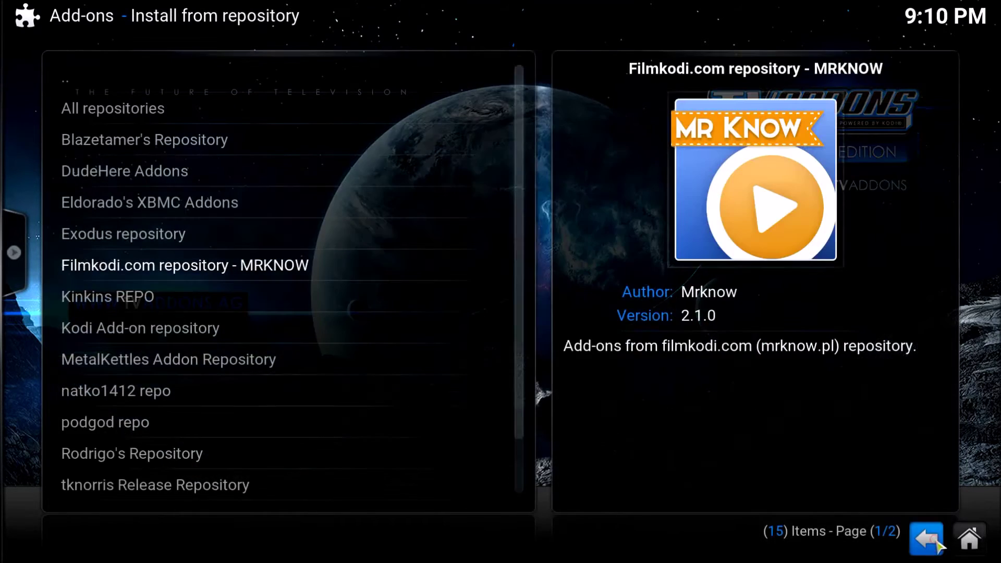
{"action": "left_click", "coordinate": [931, 540]}
{"action": "left_click", "coordinate": [957, 545]}
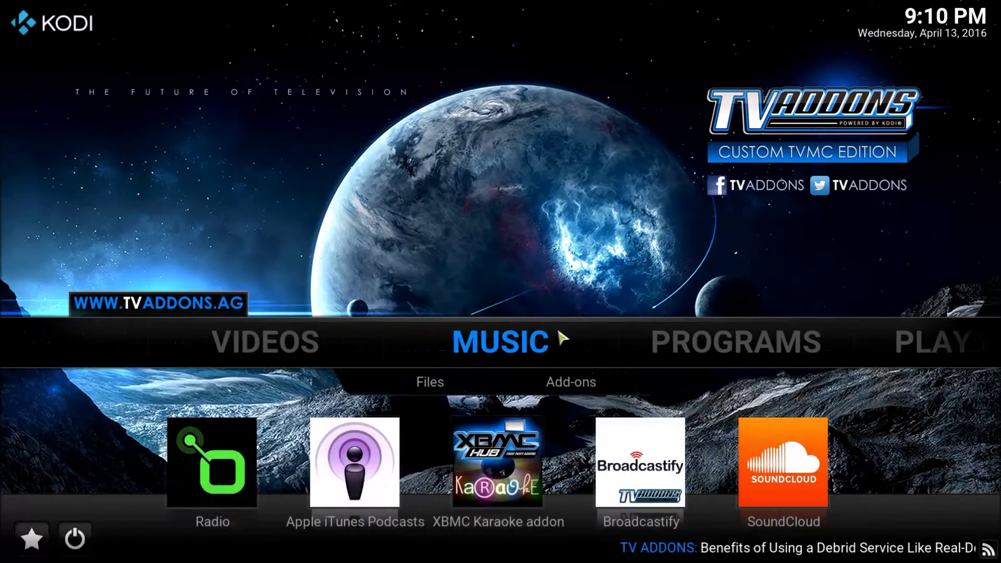
{"action": "mouse_move", "coordinate": [296, 346]}
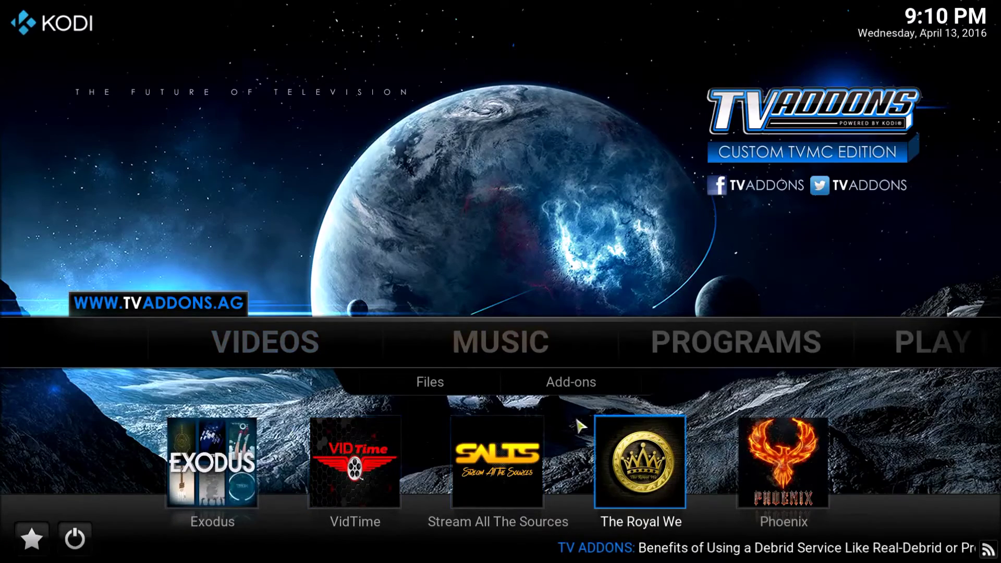
{"action": "left_click", "coordinate": [579, 387]}
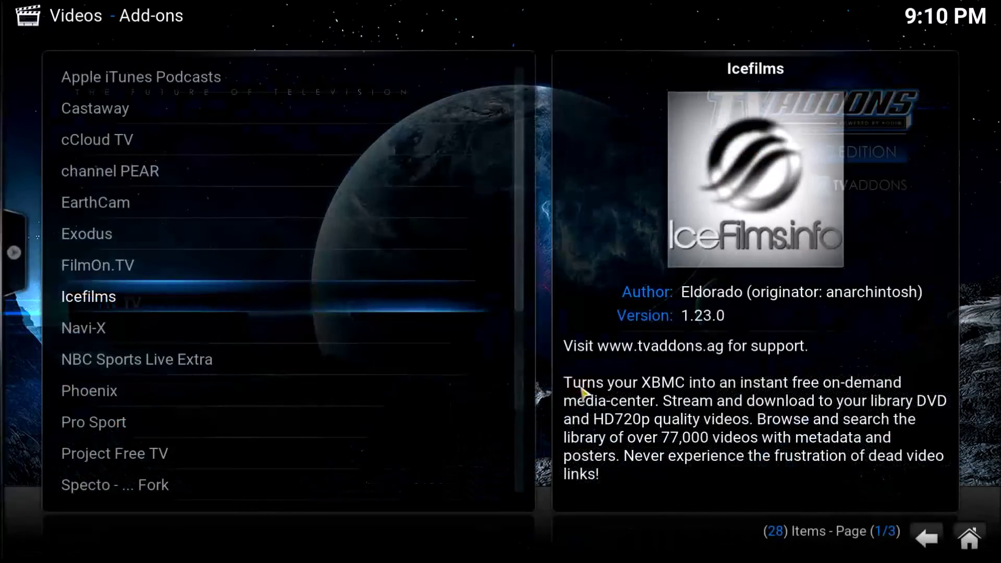
Open the Specto - ... Fork add-on to view its main categories and return to the video add-ons list
{"action": "scroll", "coordinate": [282, 391], "scroll_direction": "down", "scroll_amount": 6}
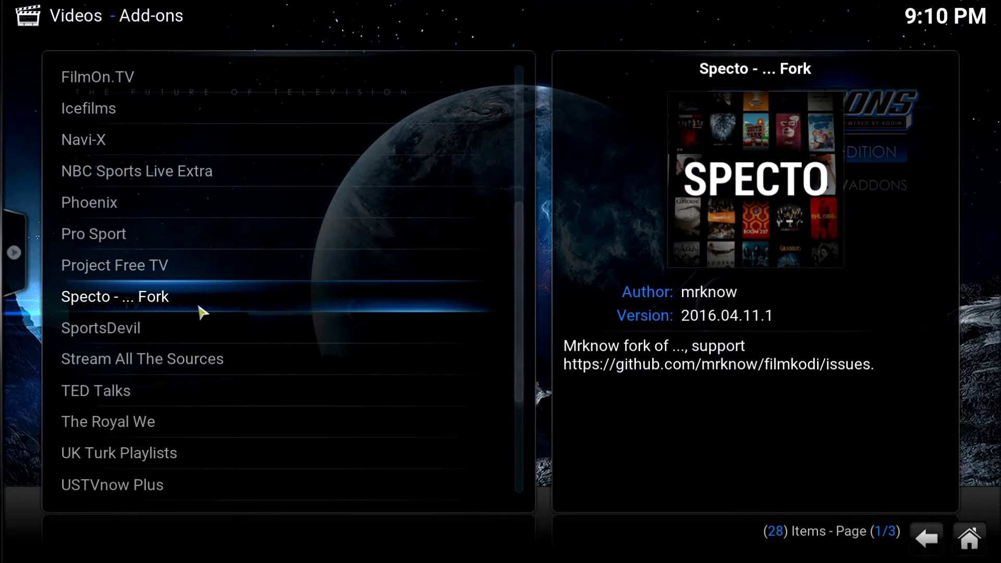
{"action": "left_click", "coordinate": [201, 311]}
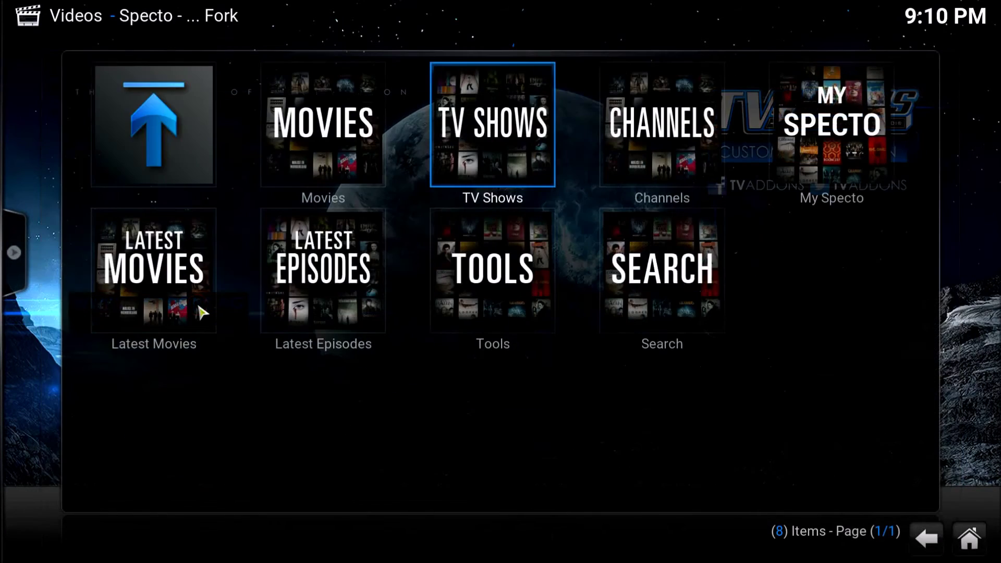
{"action": "left_click", "coordinate": [128, 111]}
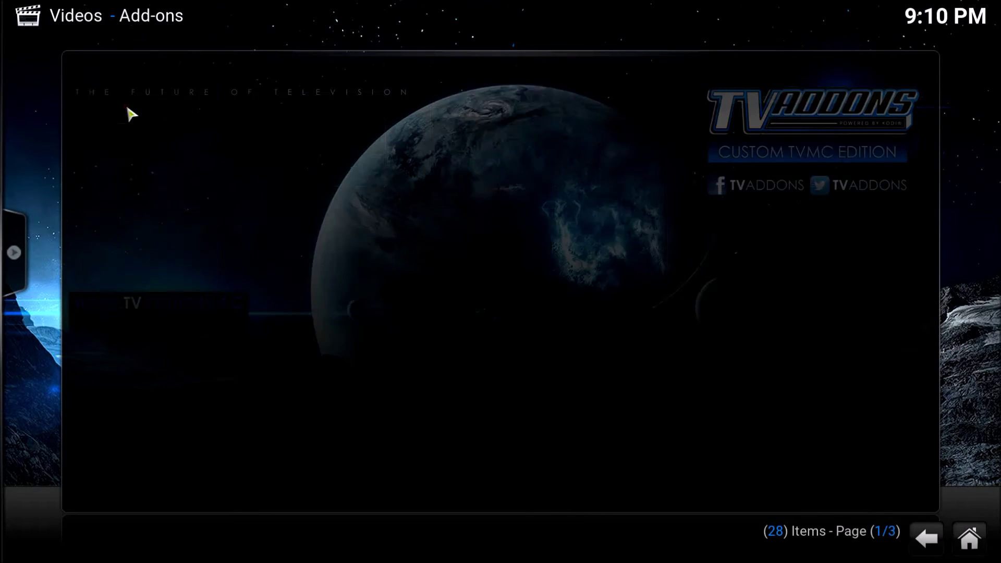
From the add-on information of Specto - ... Fork, update it to Version 2016.04.11.1 from the Filmkodi.com repository - MRKNOW
{"action": "scroll", "coordinate": [187, 195], "scroll_direction": "down", "scroll_amount": 7}
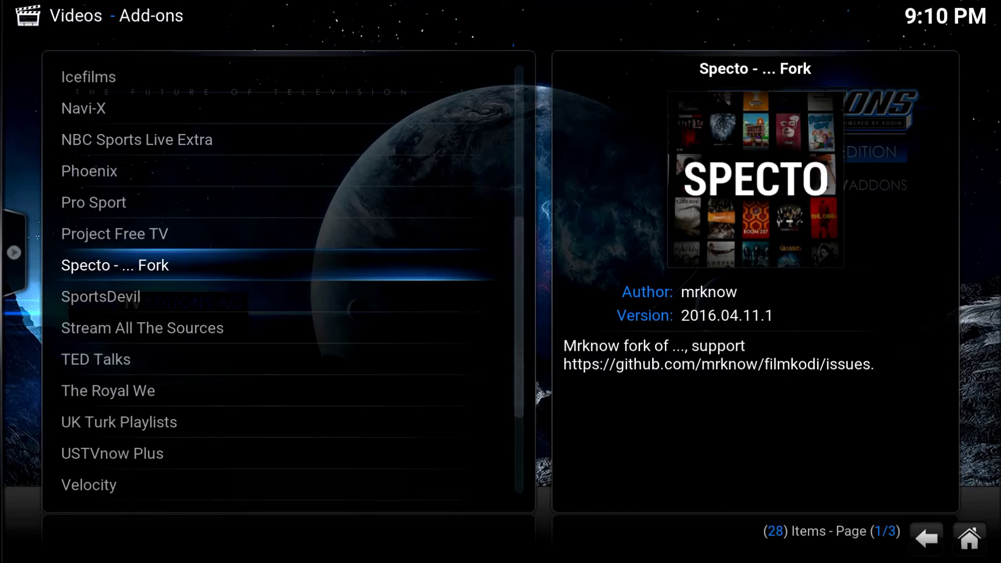
{"action": "right_click", "coordinate": [163, 271]}
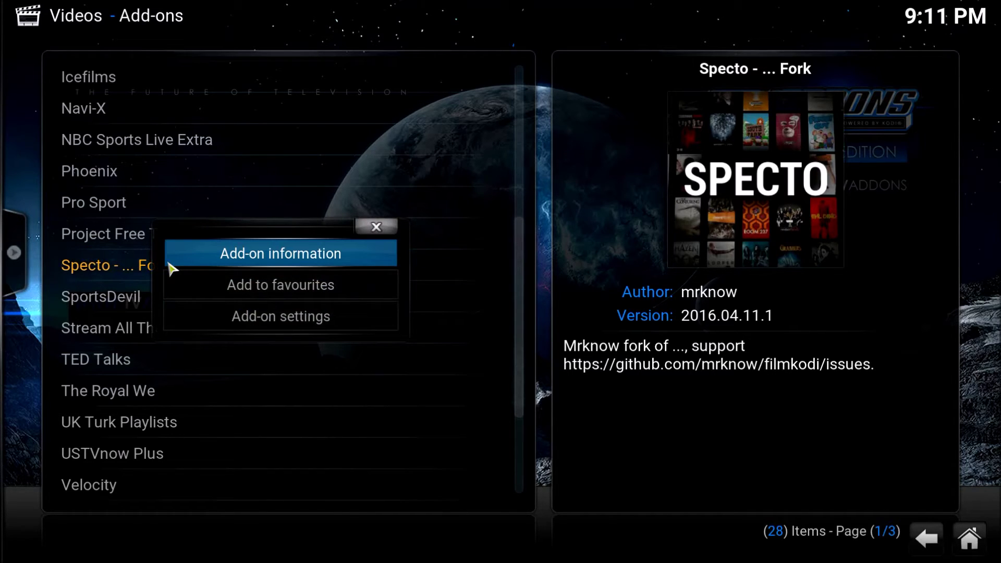
{"action": "left_click", "coordinate": [285, 256]}
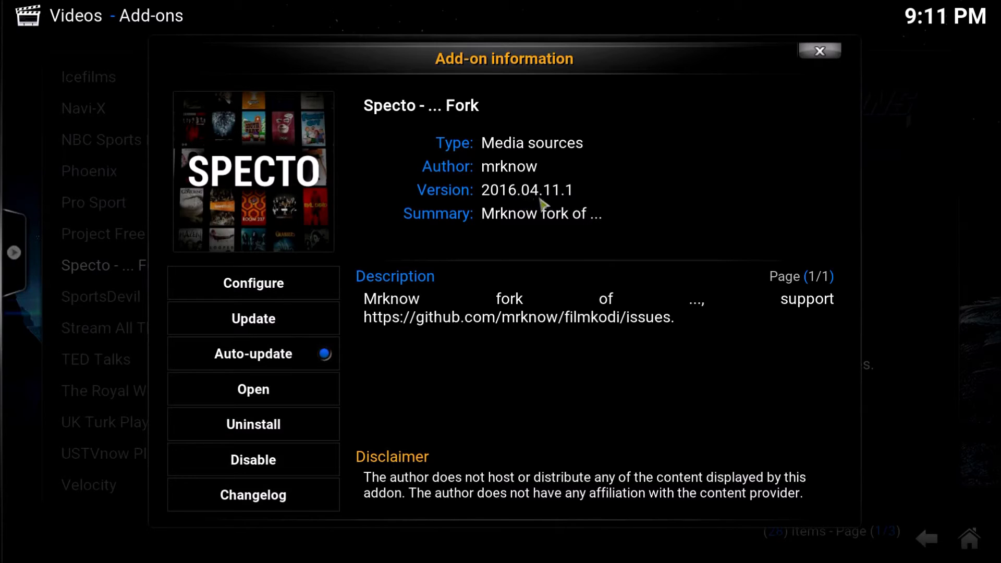
{"action": "left_click", "coordinate": [288, 330]}
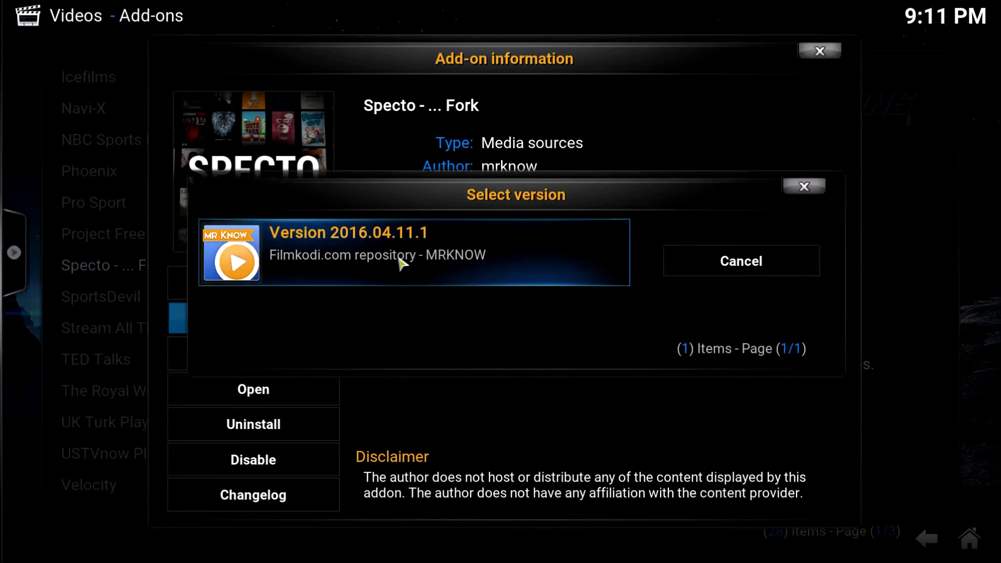
{"action": "left_click", "coordinate": [402, 263]}
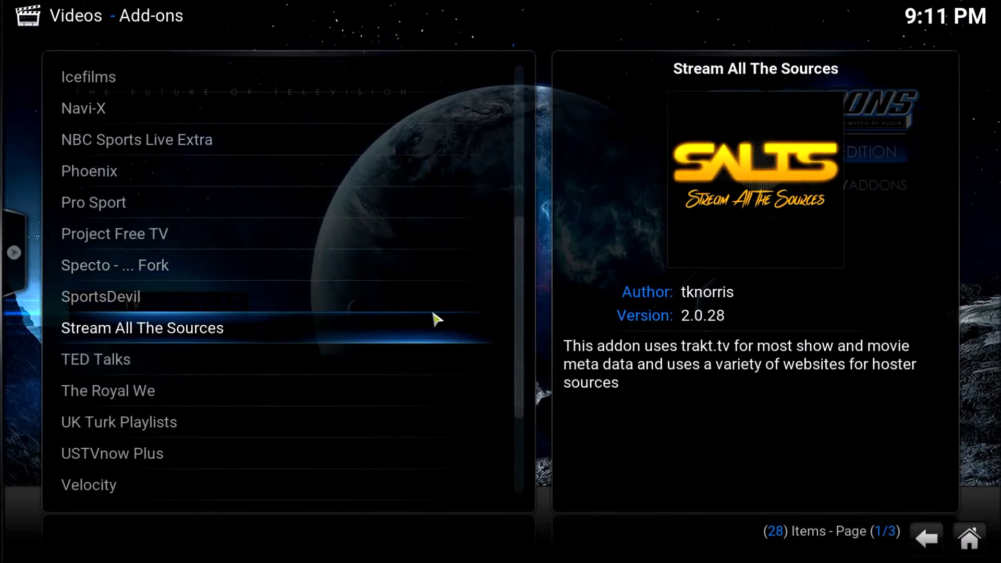
Open the Movies category of the Specto - ... Fork add-on
{"action": "scroll", "coordinate": [420, 292], "scroll_direction": "down", "scroll_amount": 3}
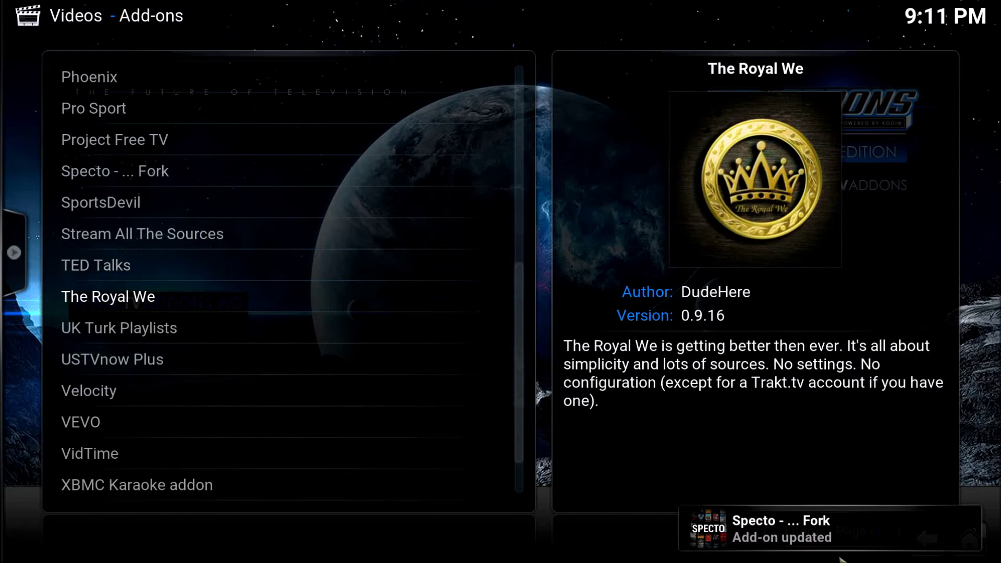
{"action": "scroll", "coordinate": [257, 197], "scroll_direction": "up", "scroll_amount": 1}
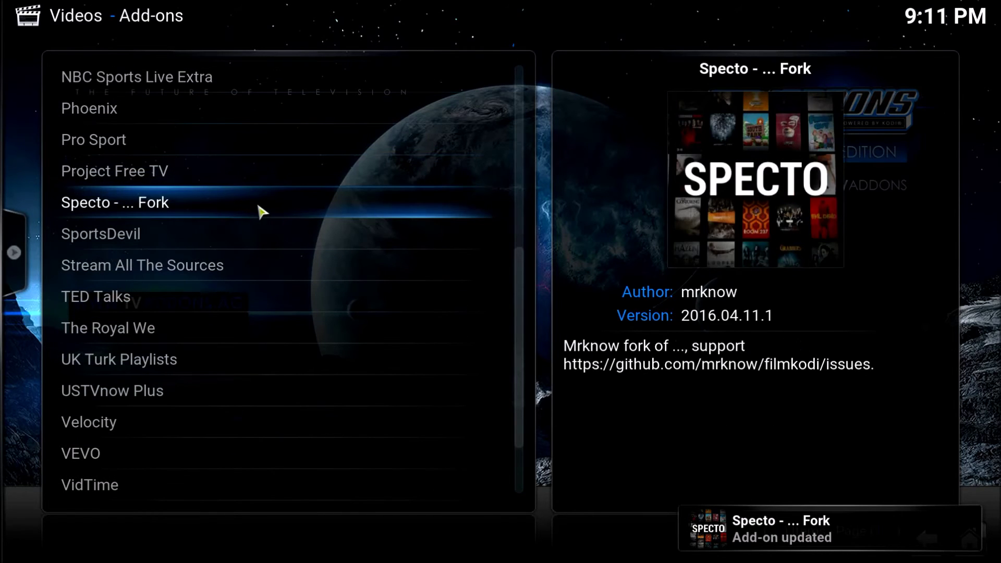
{"action": "left_click", "coordinate": [258, 205]}
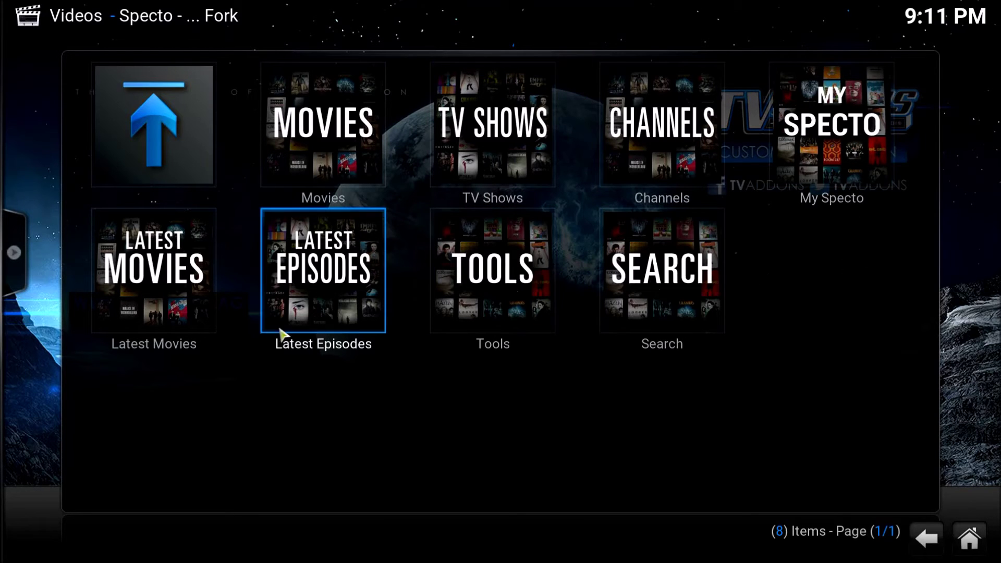
{"action": "left_click", "coordinate": [324, 153]}
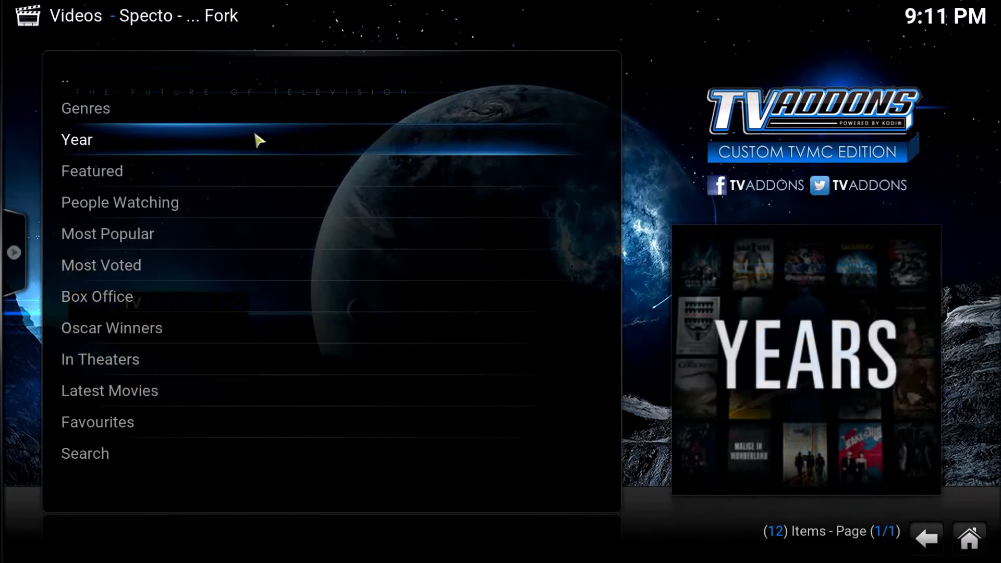
Switch the Movies category listing to a thumbnail grid view
{"action": "mouse_move", "coordinate": [6, 209]}
{"action": "left_click", "coordinate": [23, 93]}
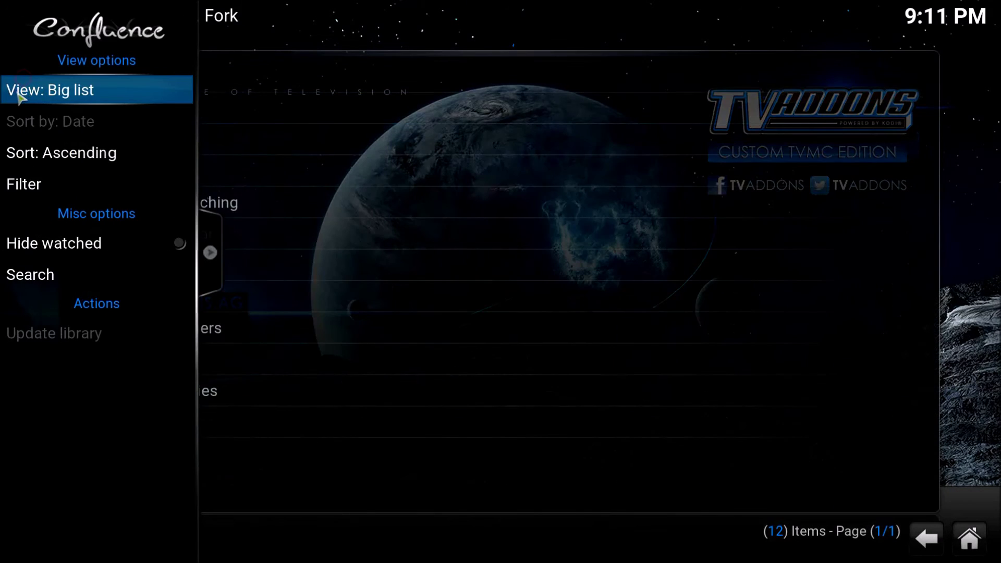
{"action": "left_click", "coordinate": [20, 94]}
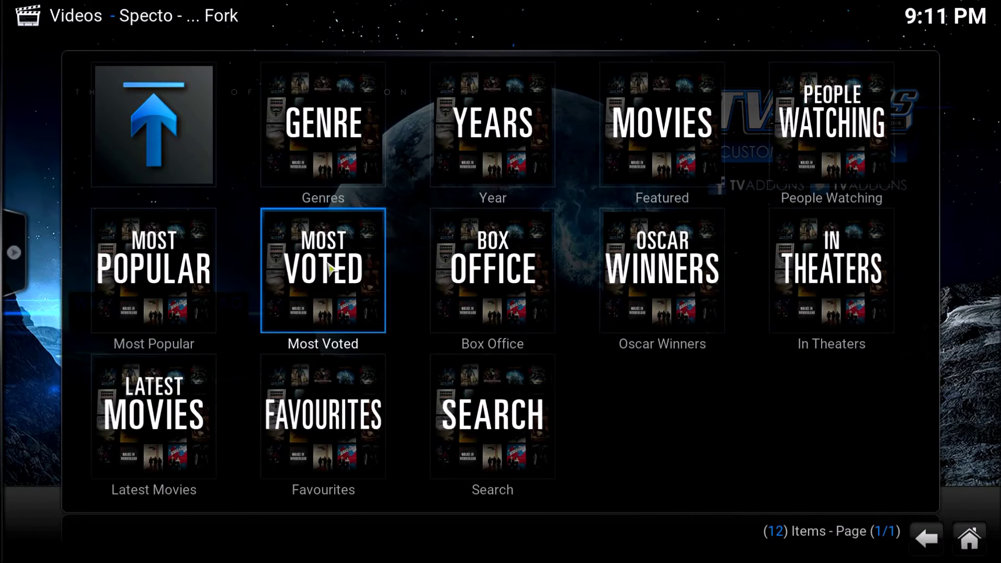
Browse the Most Popular movies and go back up to the add-on's main categories
{"action": "left_click", "coordinate": [168, 287]}
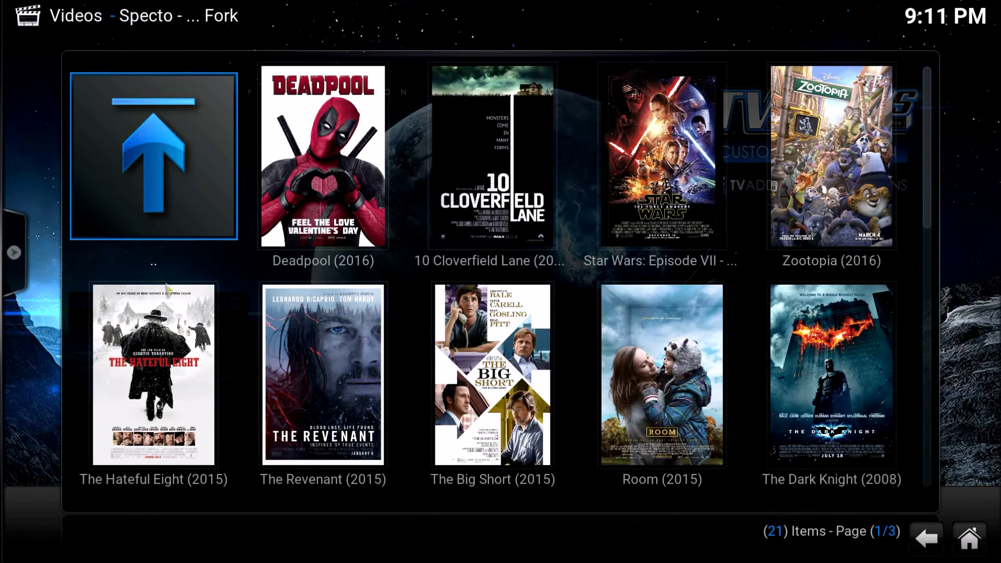
{"action": "scroll", "coordinate": [467, 211], "scroll_direction": "down", "scroll_amount": 2}
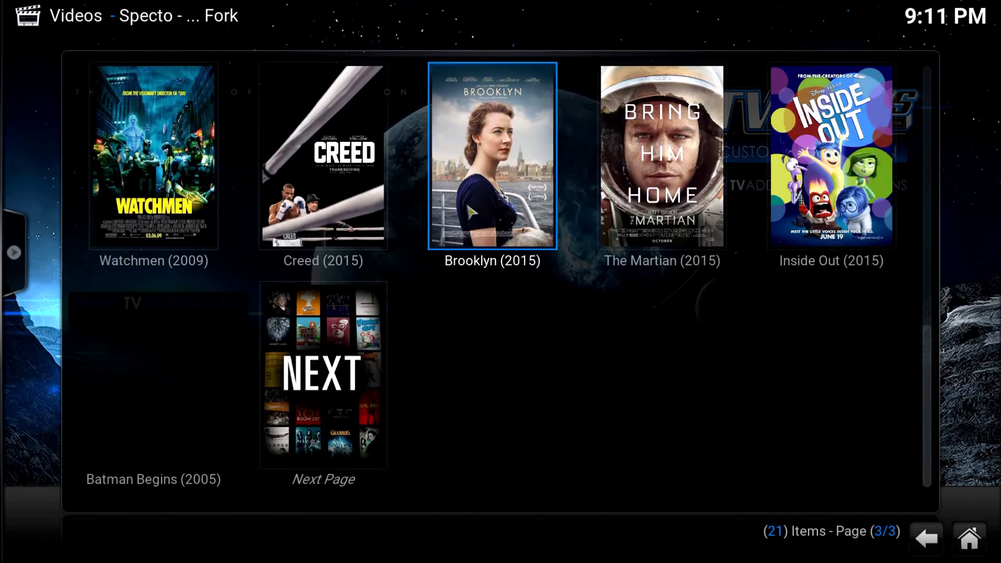
{"action": "scroll", "coordinate": [469, 211], "scroll_direction": "up", "scroll_amount": 1}
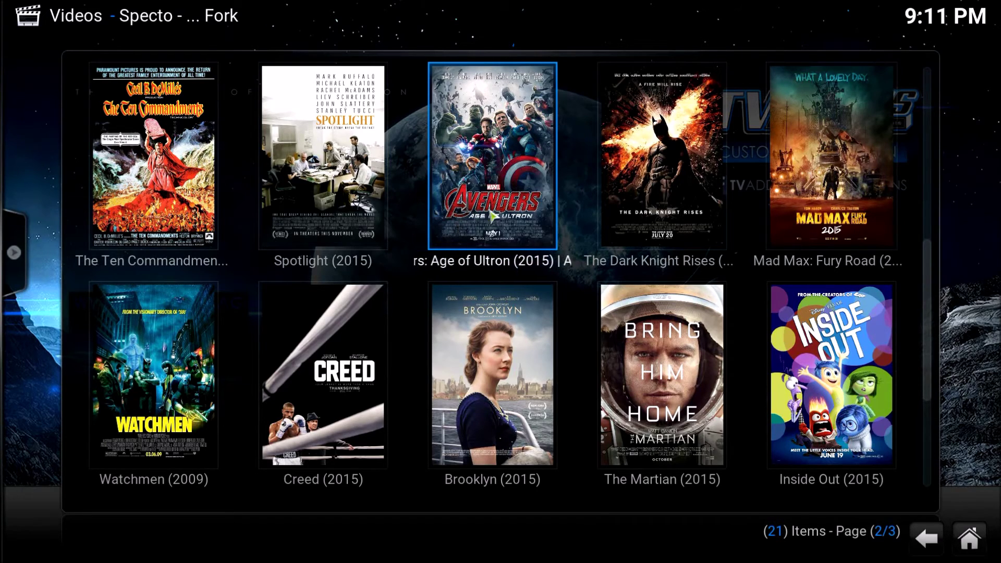
{"action": "scroll", "coordinate": [505, 289], "scroll_direction": "up", "scroll_amount": 2}
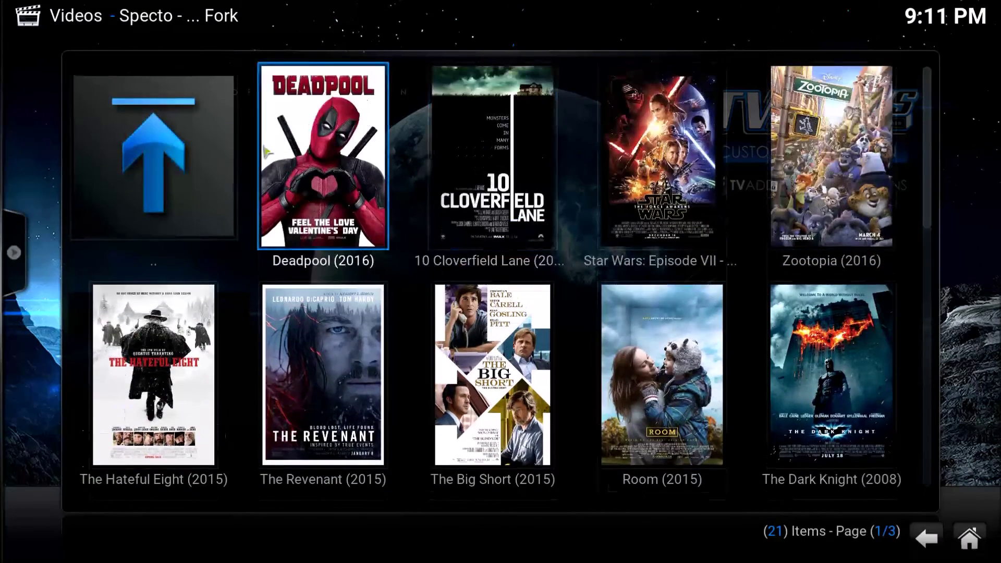
{"action": "left_click", "coordinate": [203, 163]}
{"action": "left_click", "coordinate": [183, 110]}
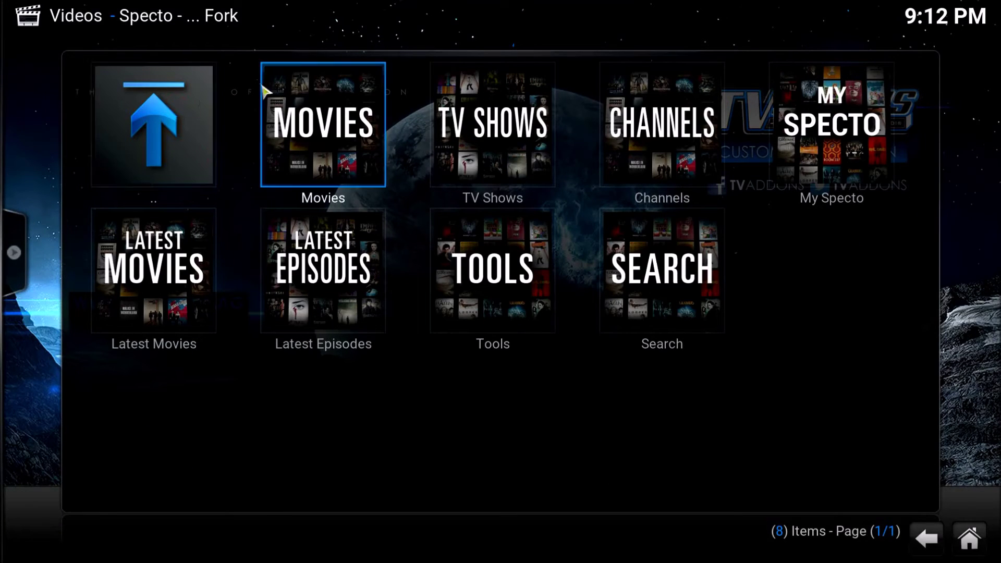
Look through the TV Shows categories and the Tools entries, and return to the video add-ons list
{"action": "left_click", "coordinate": [478, 125]}
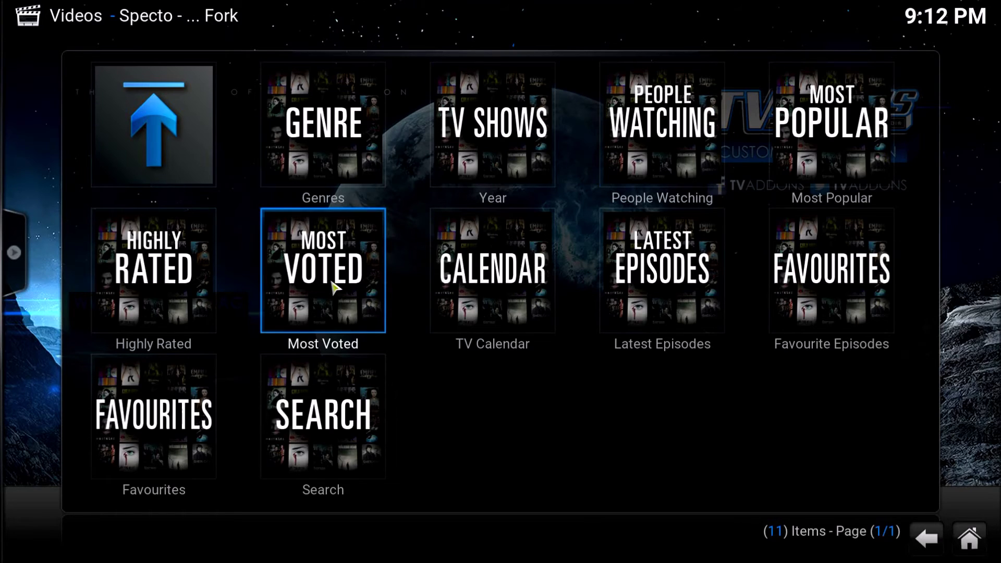
{"action": "left_click", "coordinate": [199, 165]}
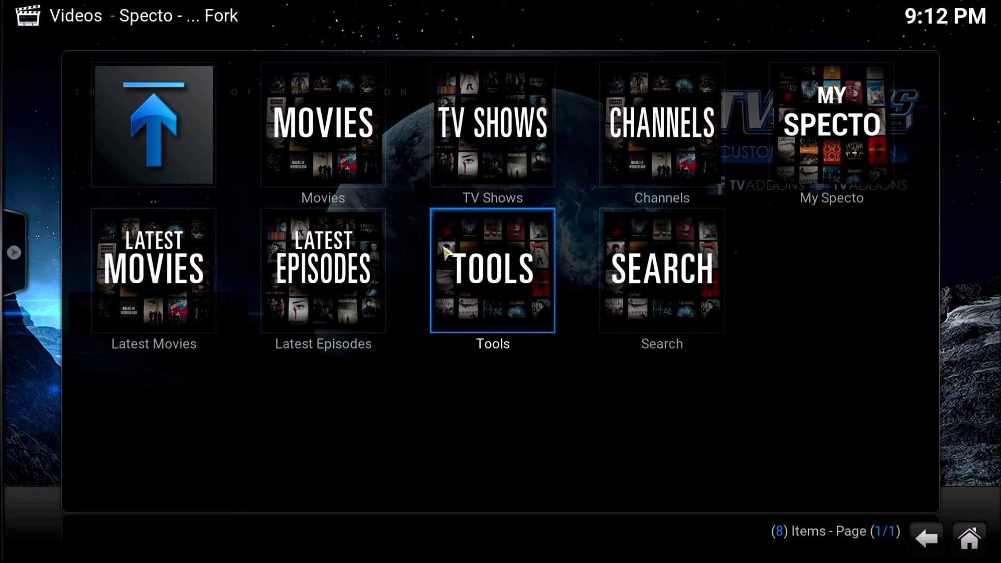
{"action": "left_click", "coordinate": [485, 280]}
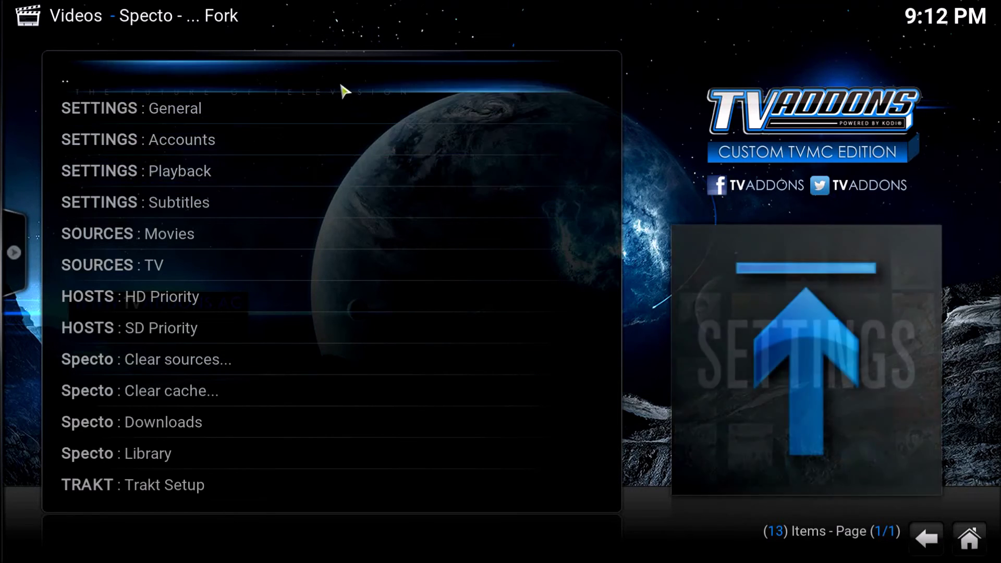
{"action": "left_click", "coordinate": [344, 80]}
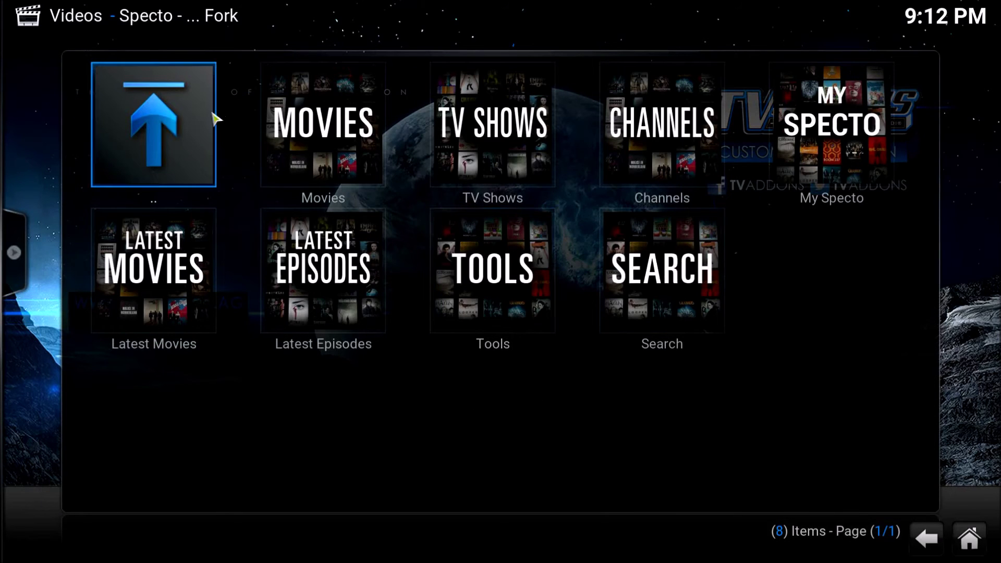
{"action": "left_click", "coordinate": [189, 127]}
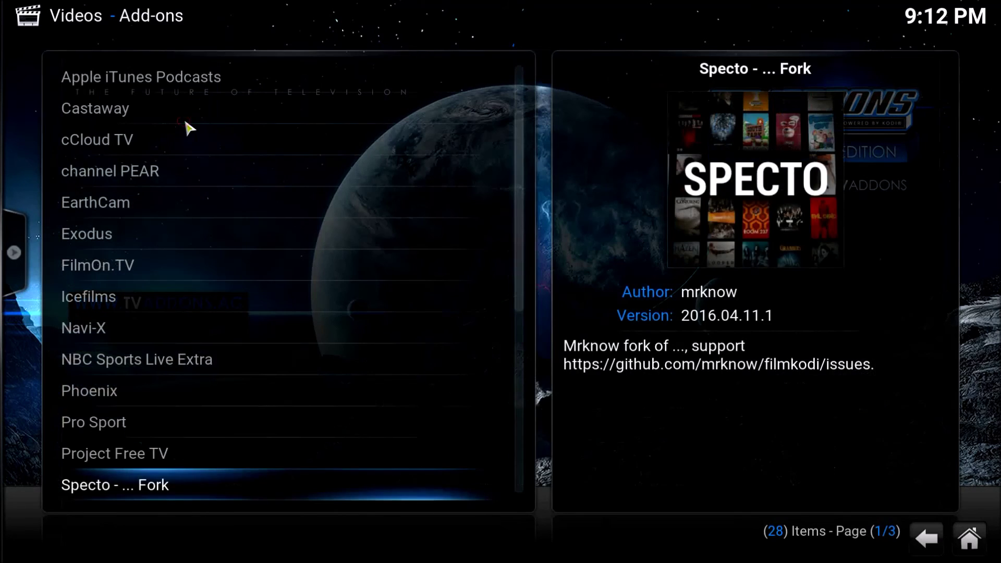
Return to the home screen and open the skin's own settings from the system's appearance settings
{"action": "left_click", "coordinate": [971, 540]}
{"action": "mouse_move", "coordinate": [702, 365]}
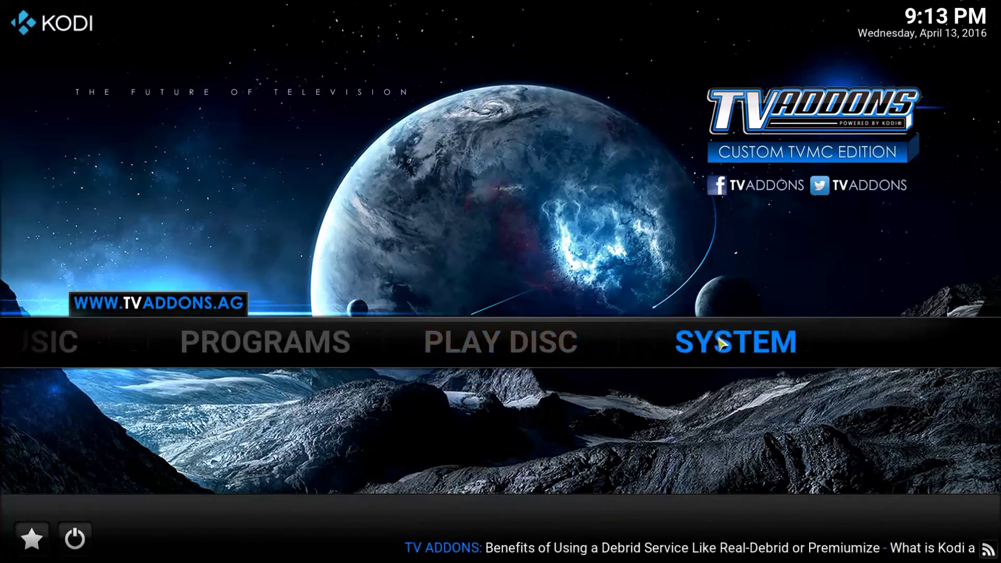
{"action": "mouse_move", "coordinate": [739, 347]}
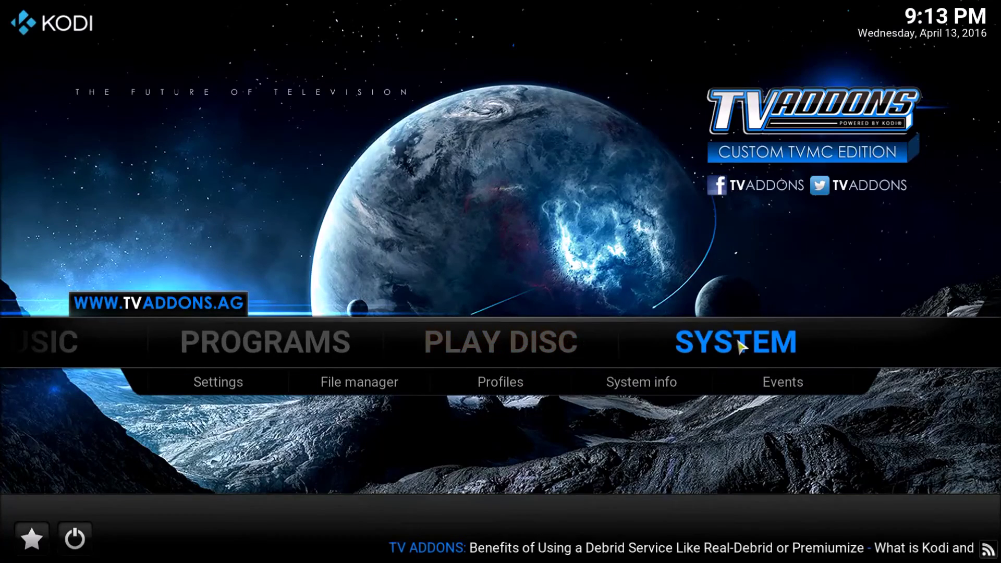
{"action": "left_click", "coordinate": [695, 356]}
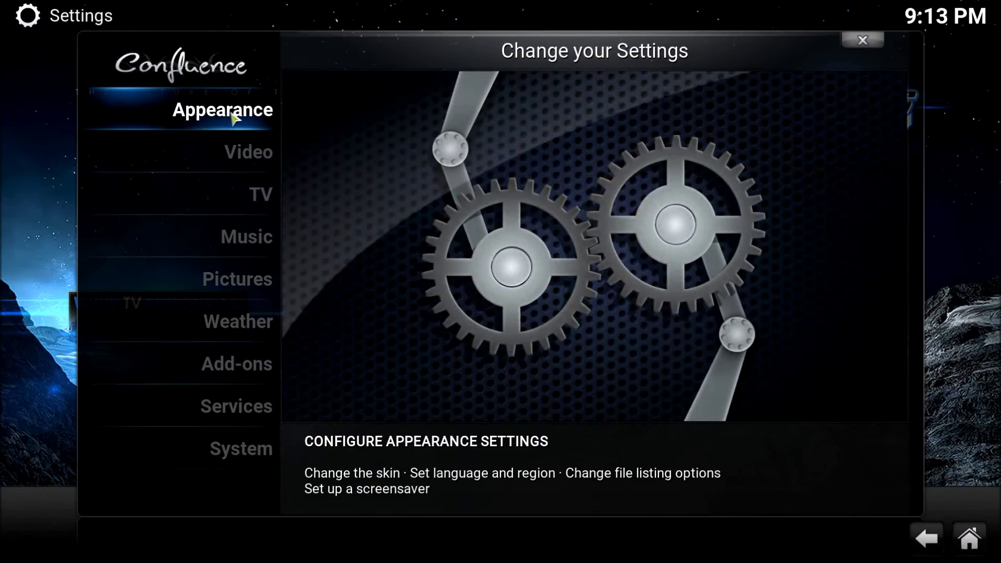
{"action": "left_click", "coordinate": [250, 117]}
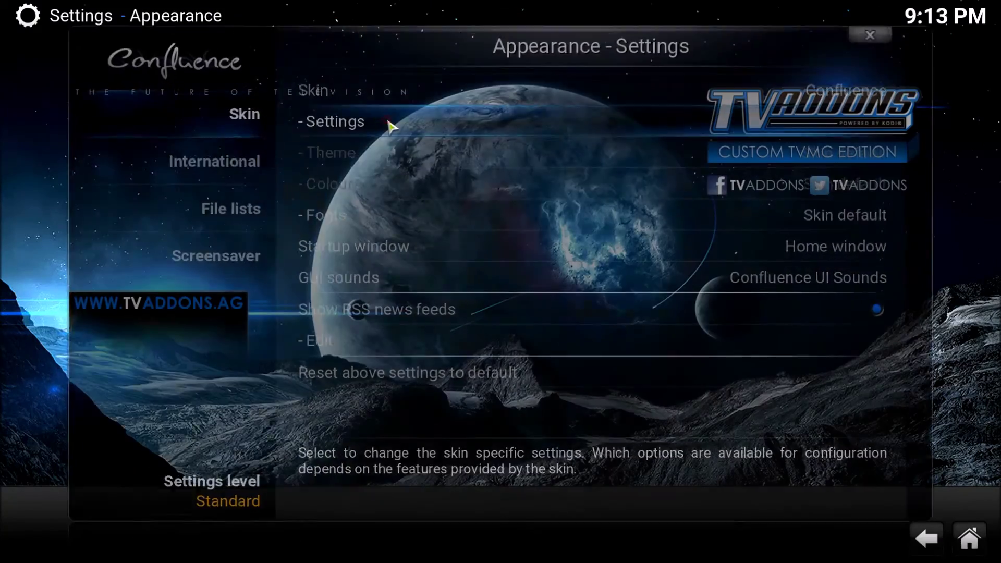
{"action": "left_click", "coordinate": [391, 126]}
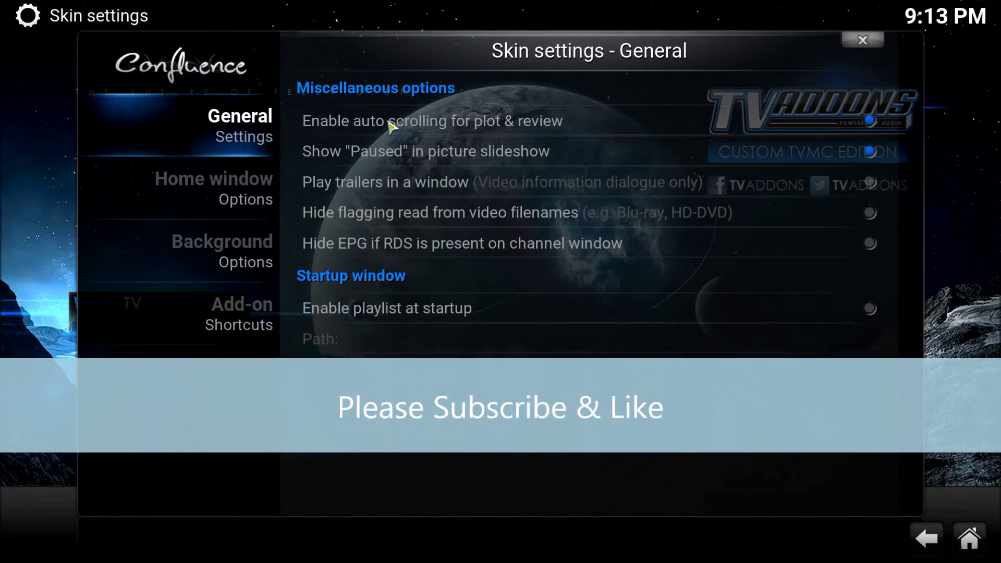
In the skin's add-on shortcuts, set Add-on 3 of the home page "Videos" submenu to Specto - ... Fork
{"action": "left_click", "coordinate": [259, 254]}
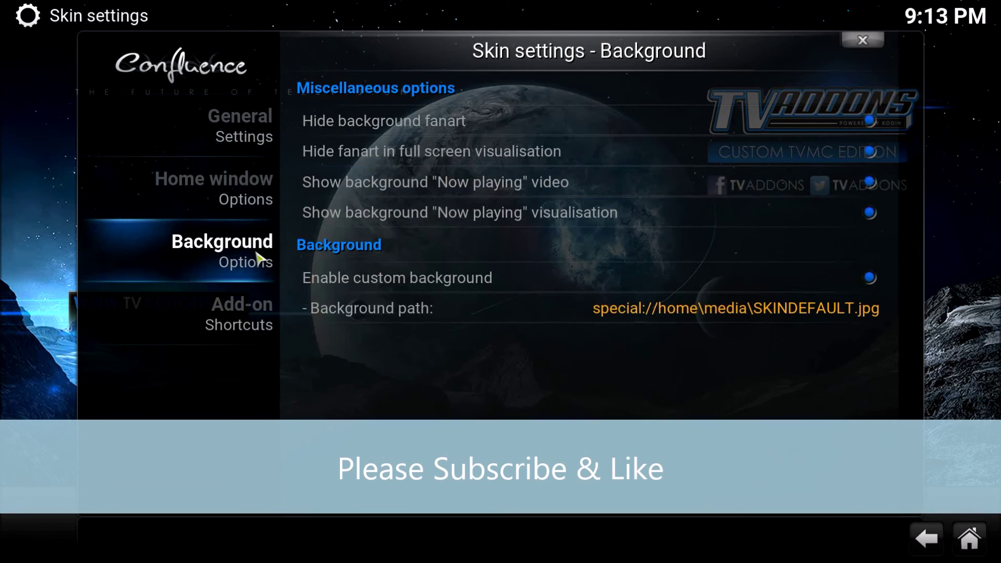
{"action": "left_click", "coordinate": [282, 292]}
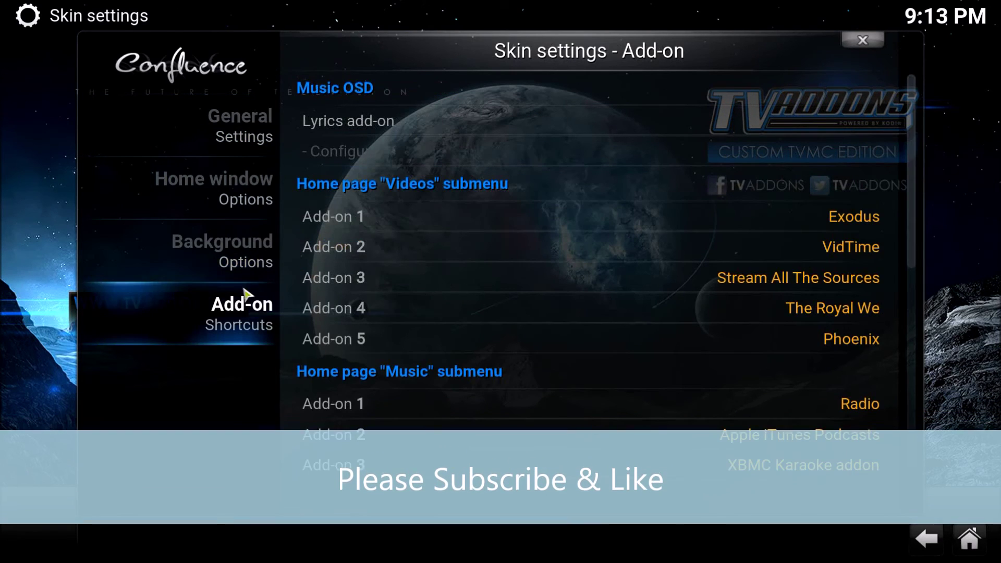
{"action": "left_click", "coordinate": [508, 286]}
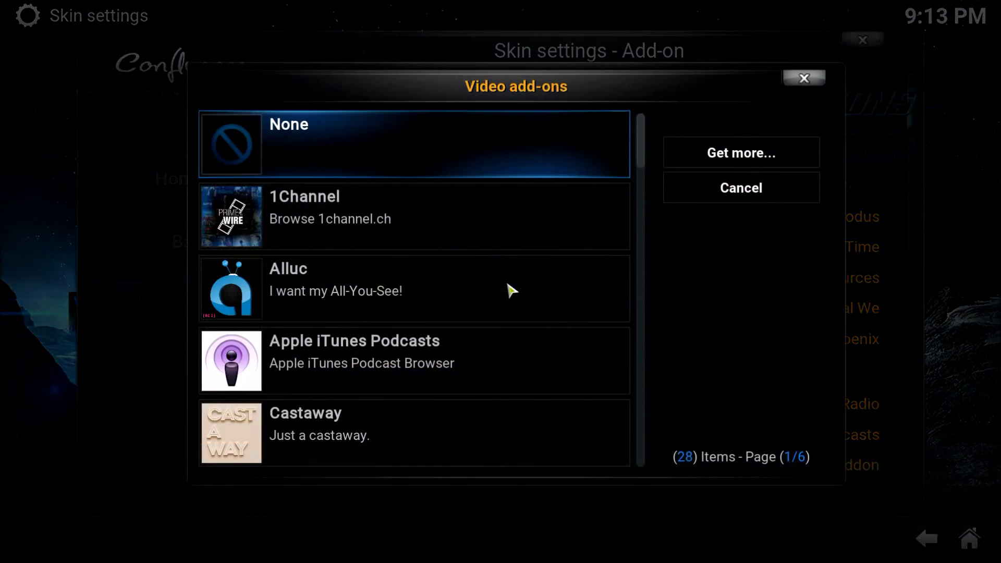
{"action": "scroll", "coordinate": [510, 289], "scroll_direction": "down", "scroll_amount": 9}
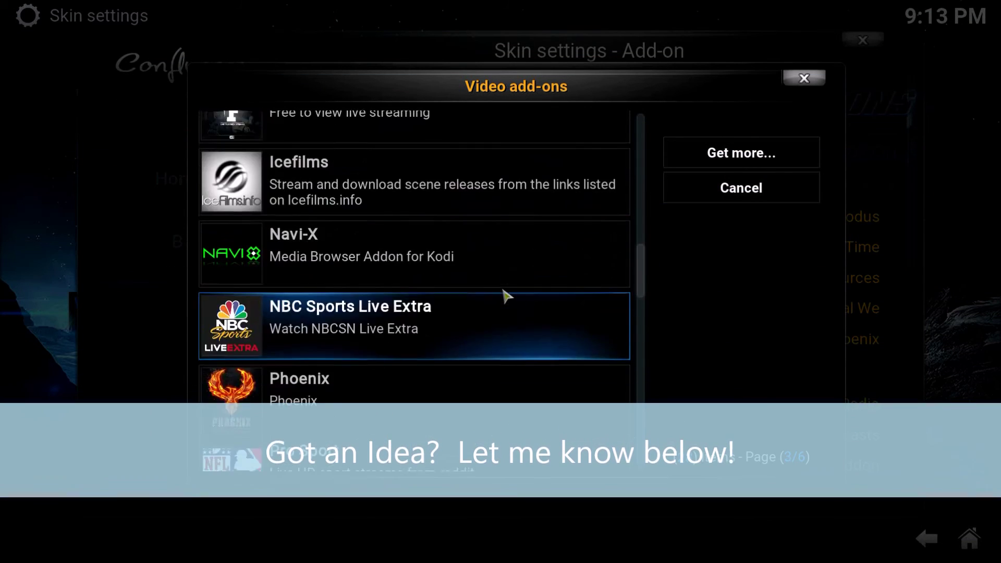
{"action": "scroll", "coordinate": [507, 296], "scroll_direction": "down", "scroll_amount": 4}
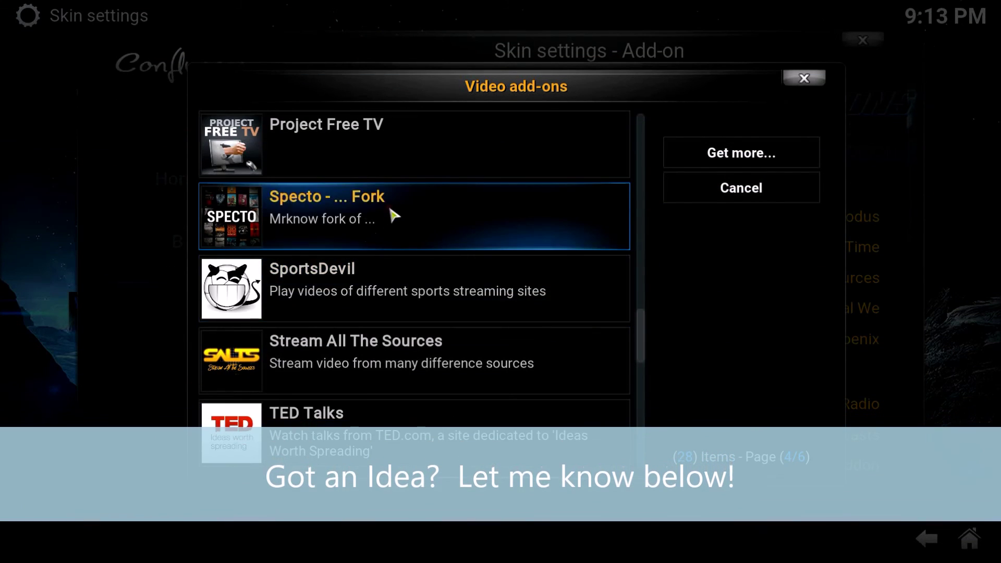
{"action": "left_click", "coordinate": [394, 215]}
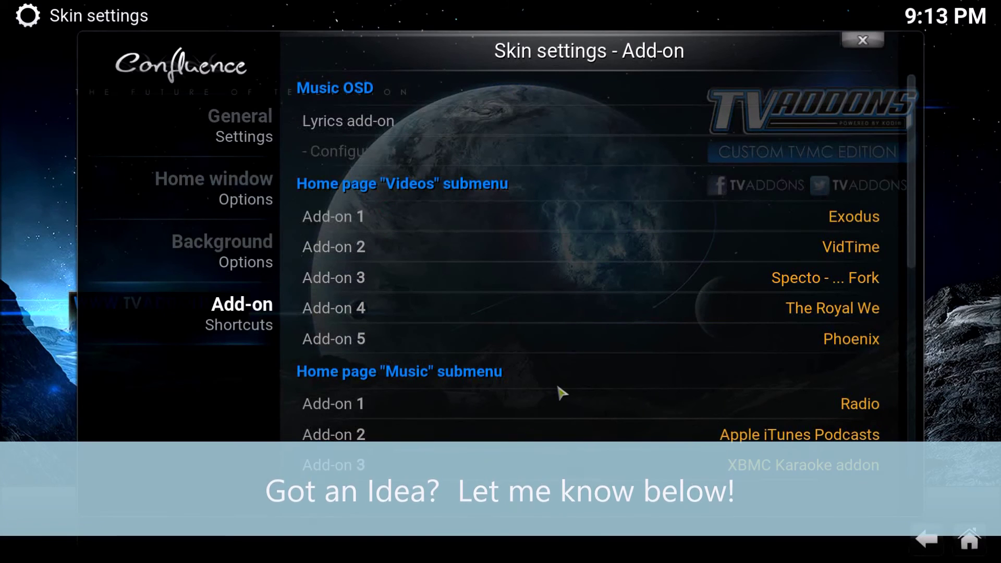